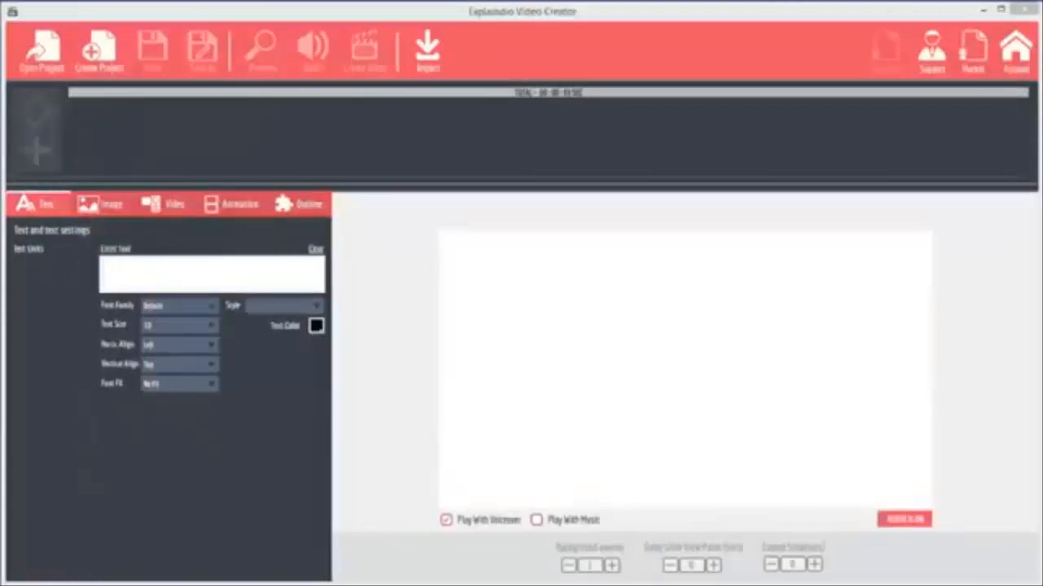
# Create a new project named "Basic Tutorial".
pyautogui.click(108, 57)
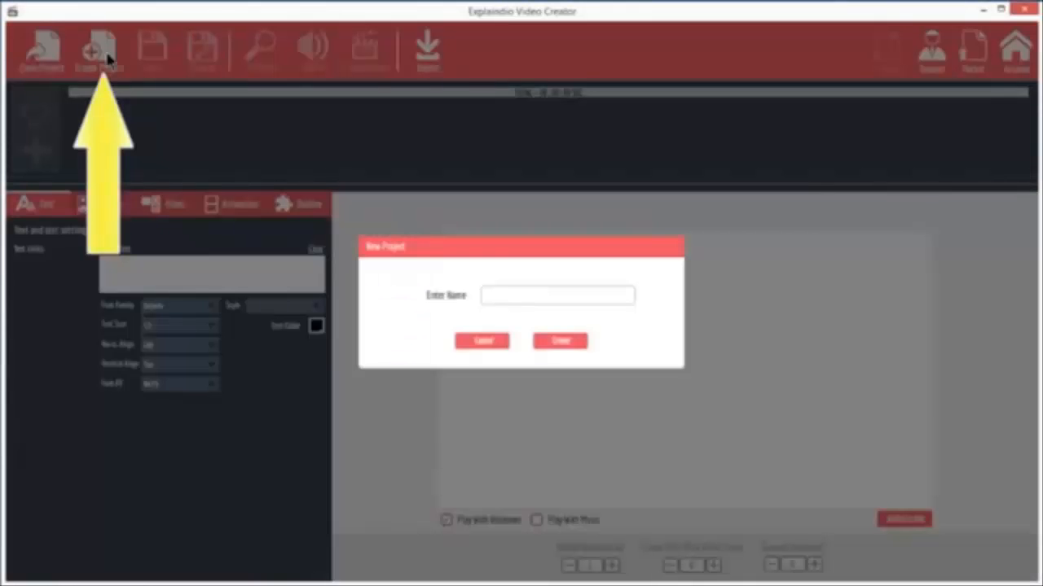
pyautogui.click(545, 291)
pyautogui.write('Basic Tutorial')
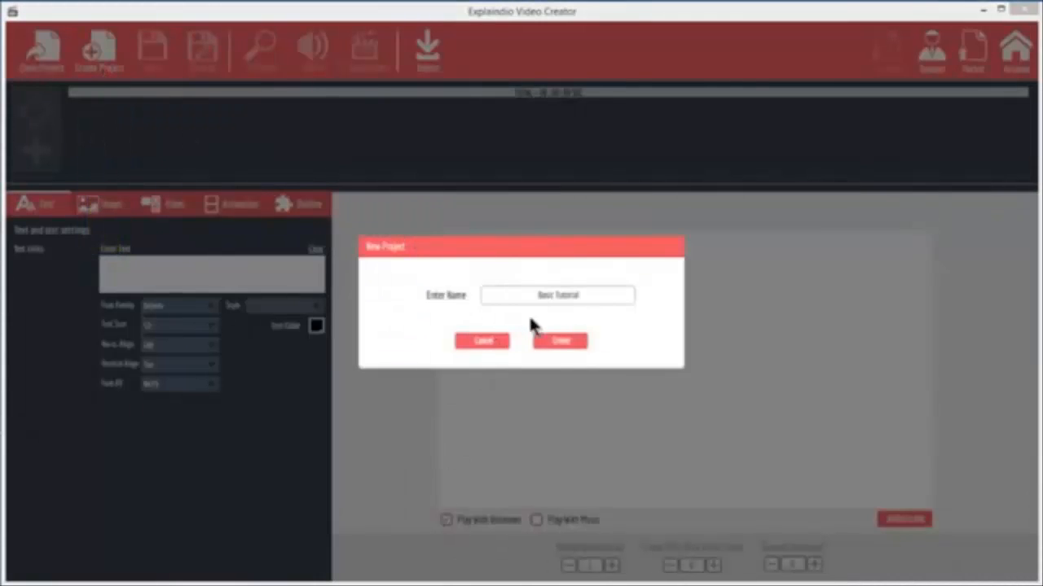
pyautogui.click(562, 349)
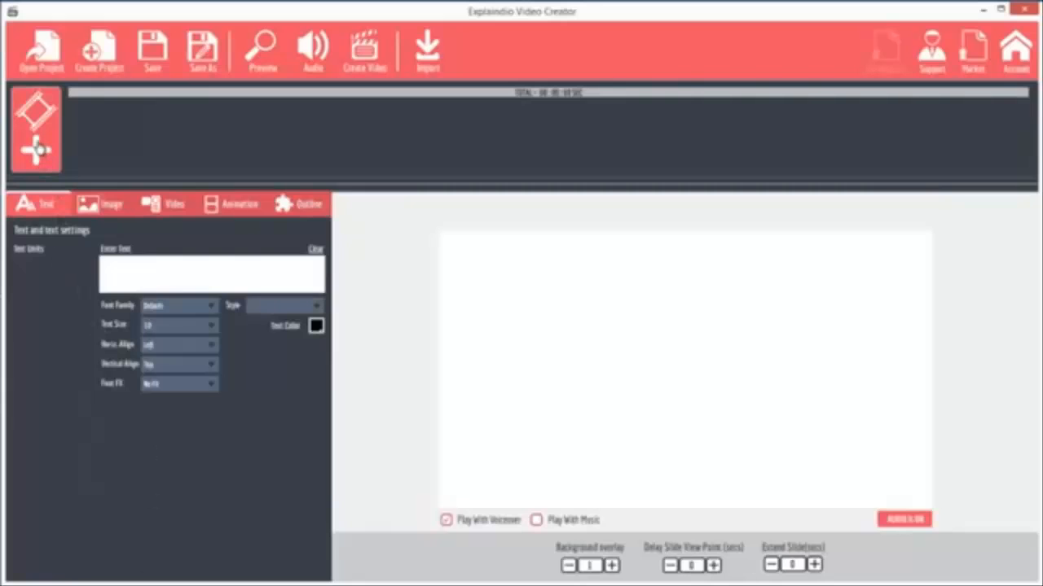
# Open the animated slide collection and preview the Character Lisa and Business Presentation packs, including slide_2.vfs and slide_3.vfs of the latter.
pyautogui.click(38, 150)
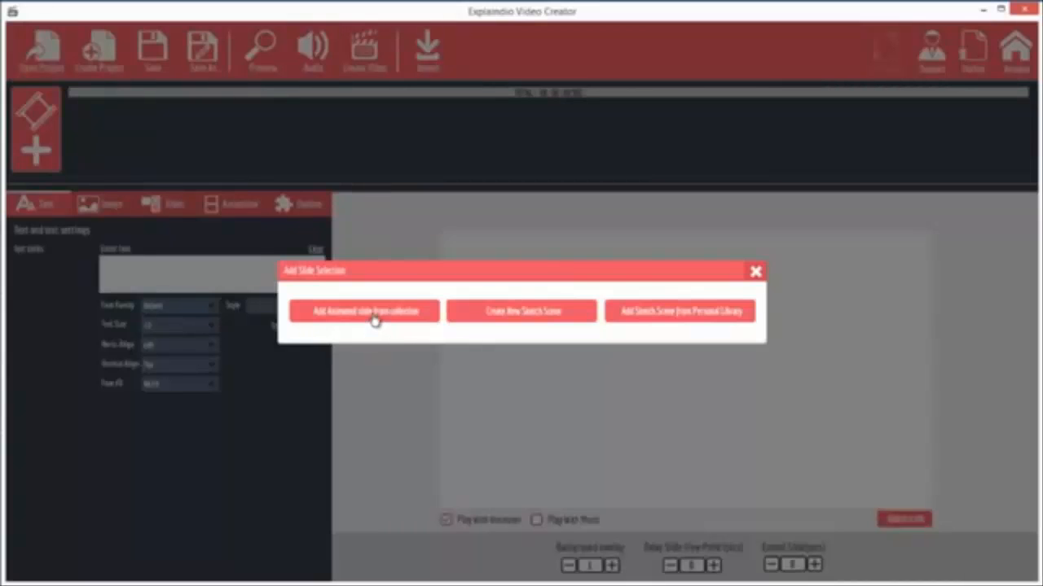
pyautogui.click(374, 316)
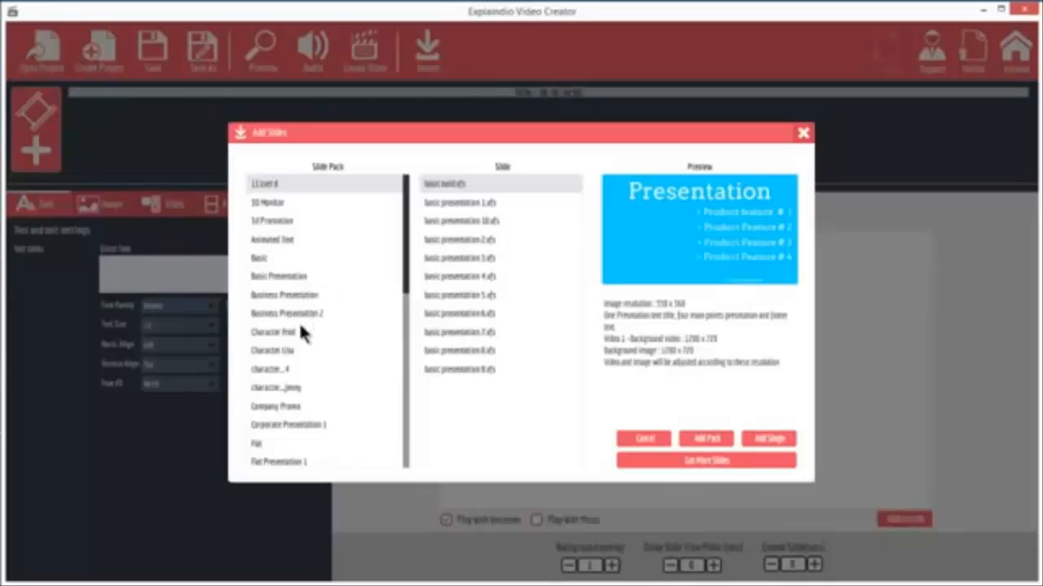
pyautogui.click(287, 352)
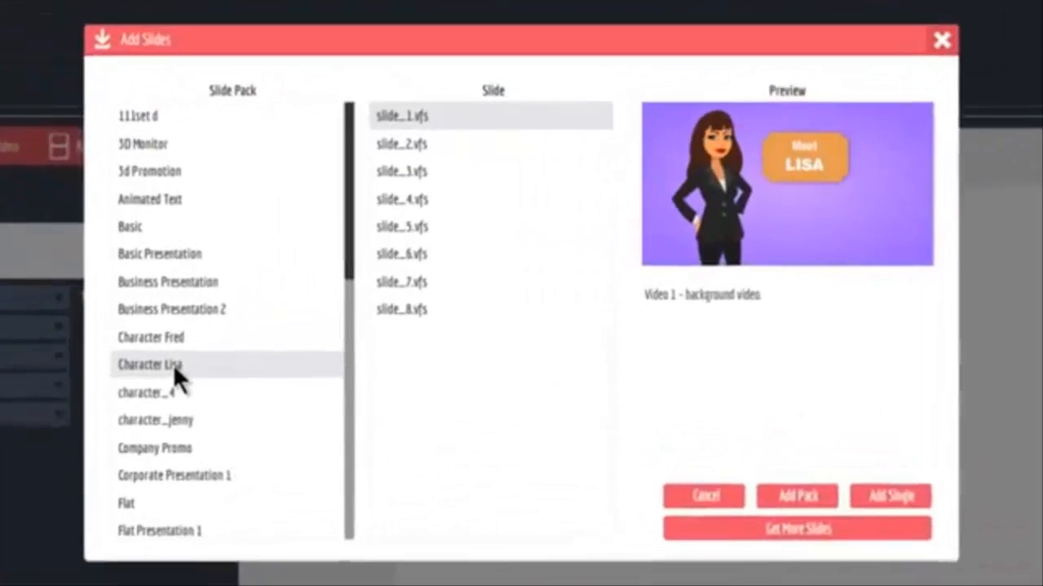
pyautogui.click(167, 277)
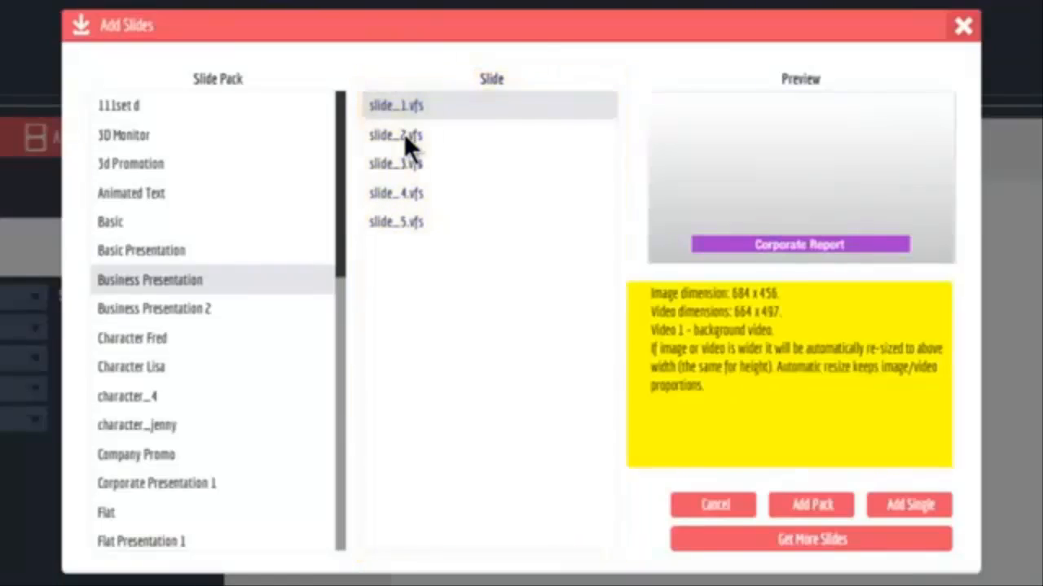
pyautogui.click(403, 133)
pyautogui.click(411, 166)
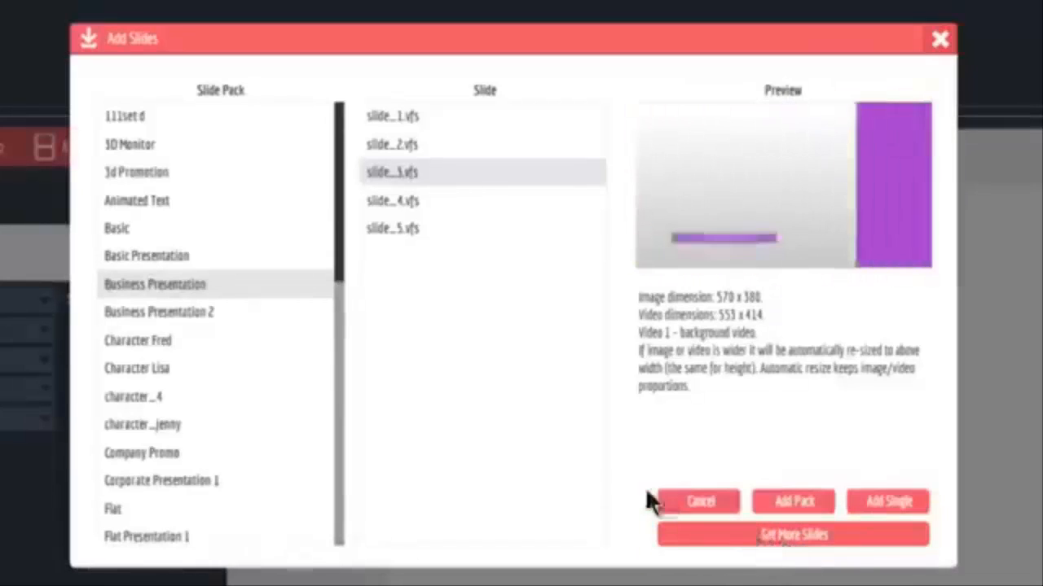
# Add the single slide slide_7.vfs from the Character Lisa pack to the project.
pyautogui.click(158, 368)
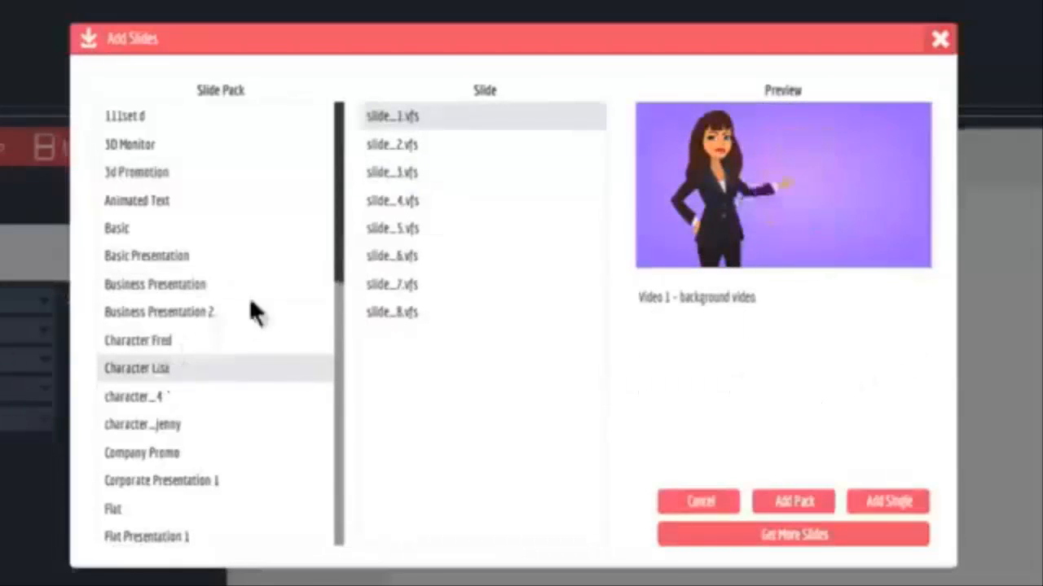
pyautogui.click(388, 173)
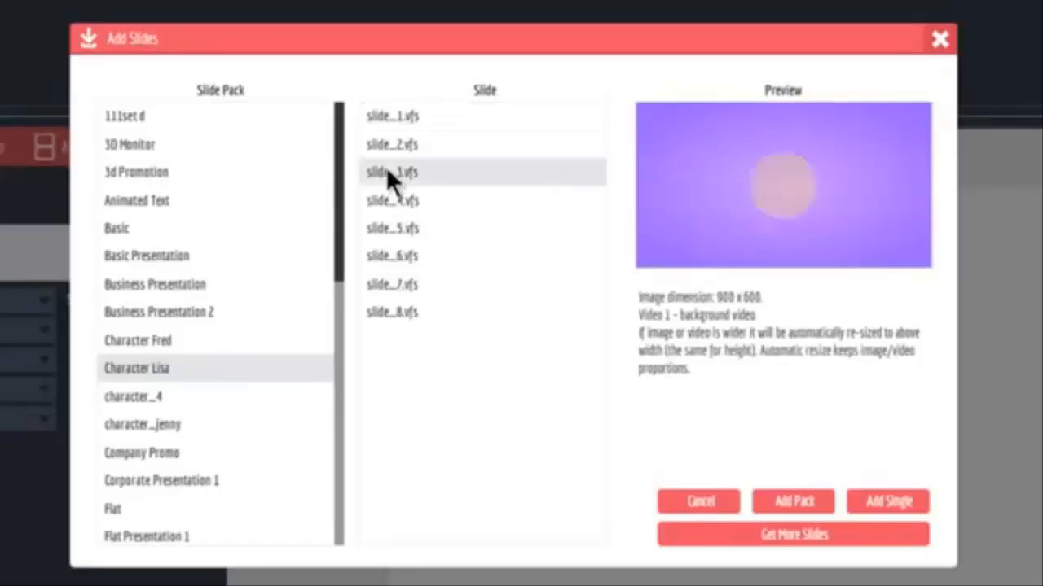
pyautogui.click(372, 287)
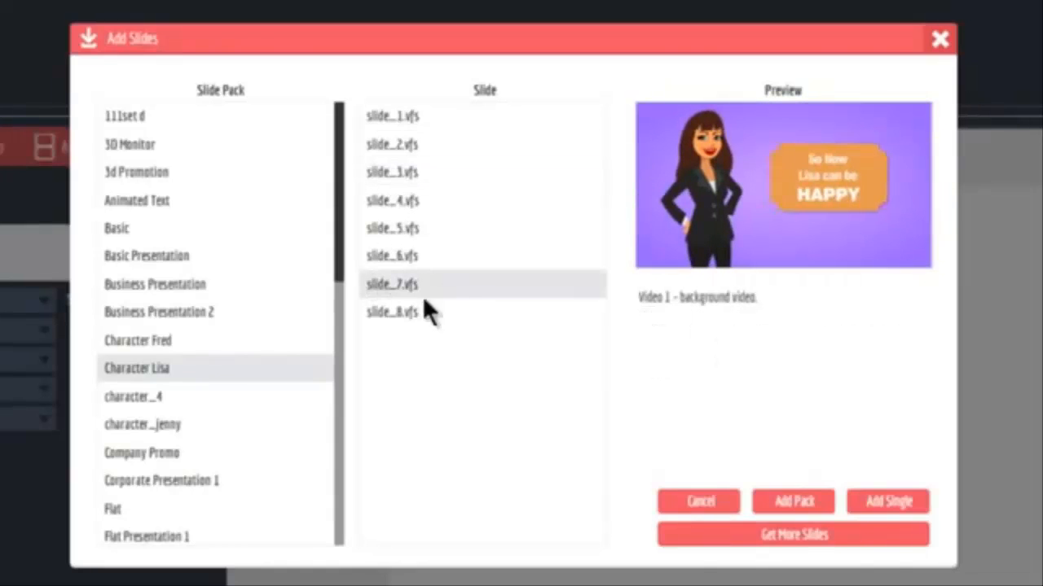
pyautogui.click(887, 506)
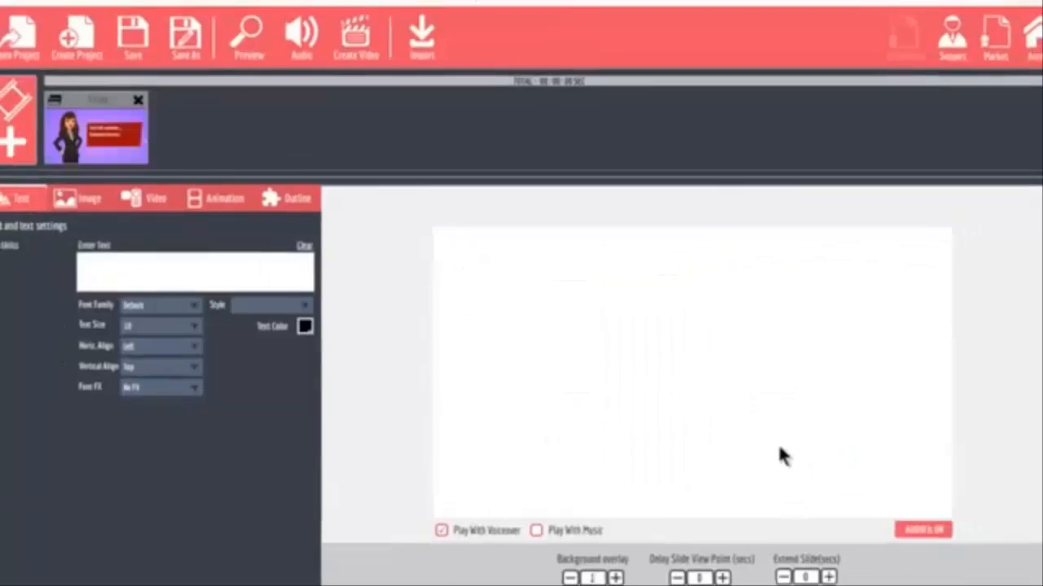
# Add the single animated slide slide_3.vfs from the Business Presentation pack to the project.
pyautogui.click(49, 151)
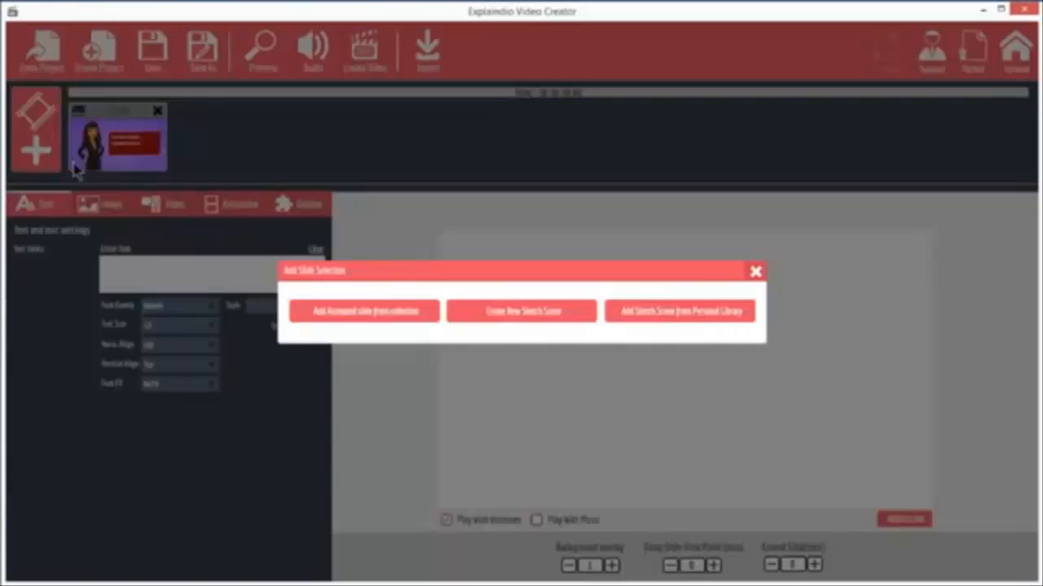
pyautogui.click(347, 306)
pyautogui.click(314, 297)
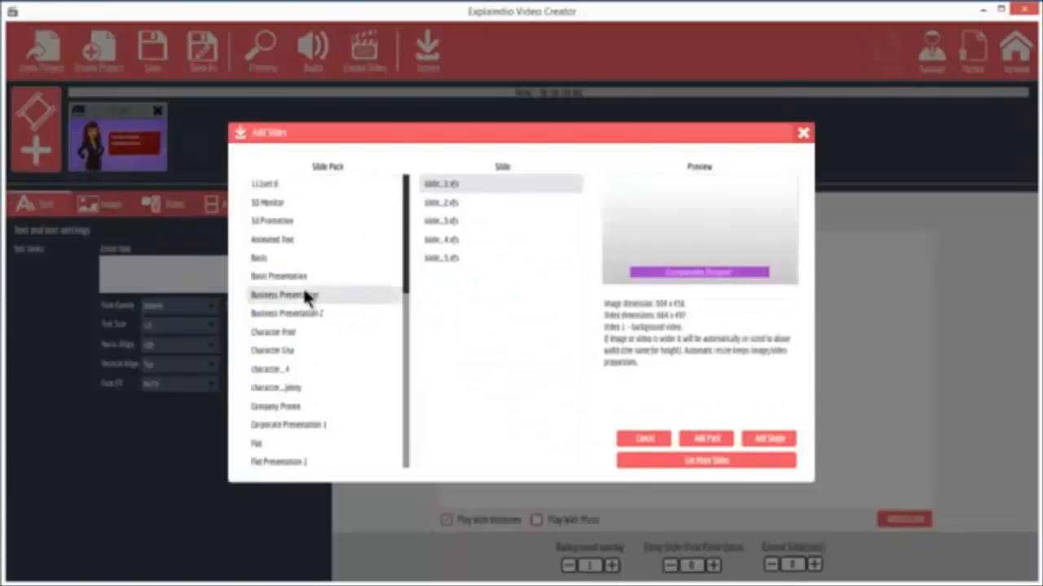
pyautogui.click(428, 221)
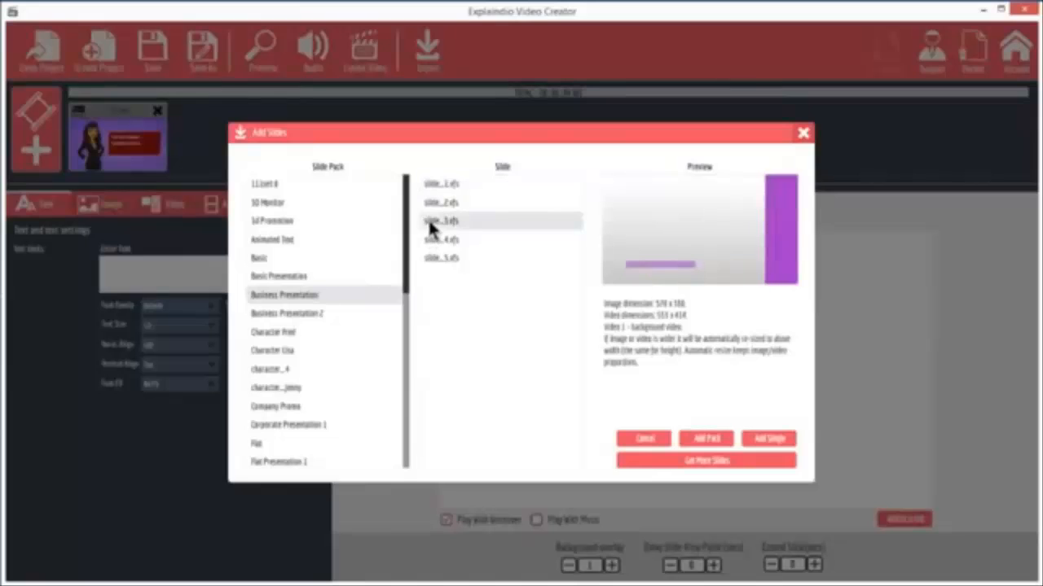
pyautogui.click(768, 438)
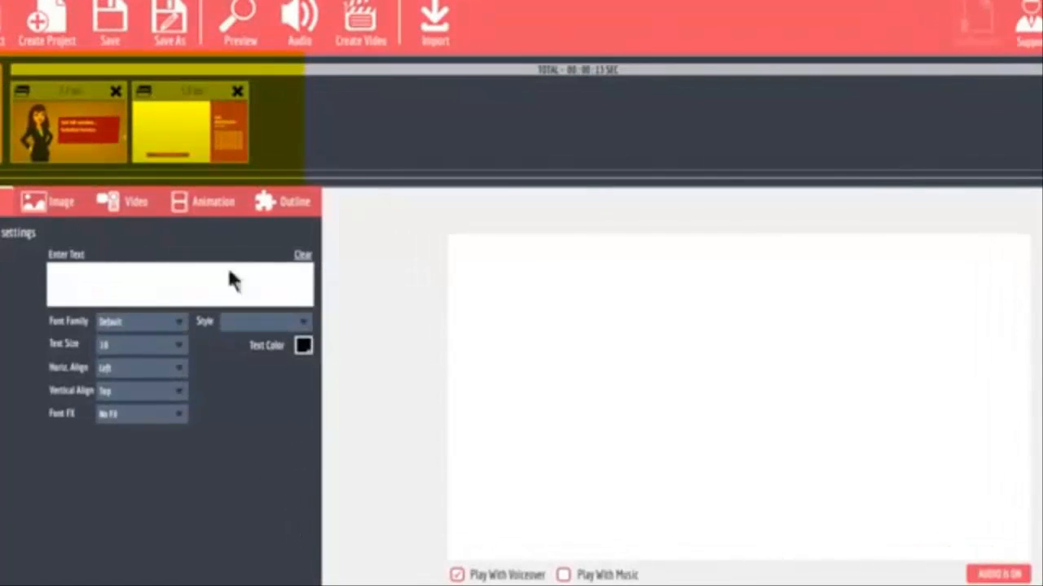
# Select the first slide and look through the contents of Text Areas 1 to 3.
pyautogui.click(76, 89)
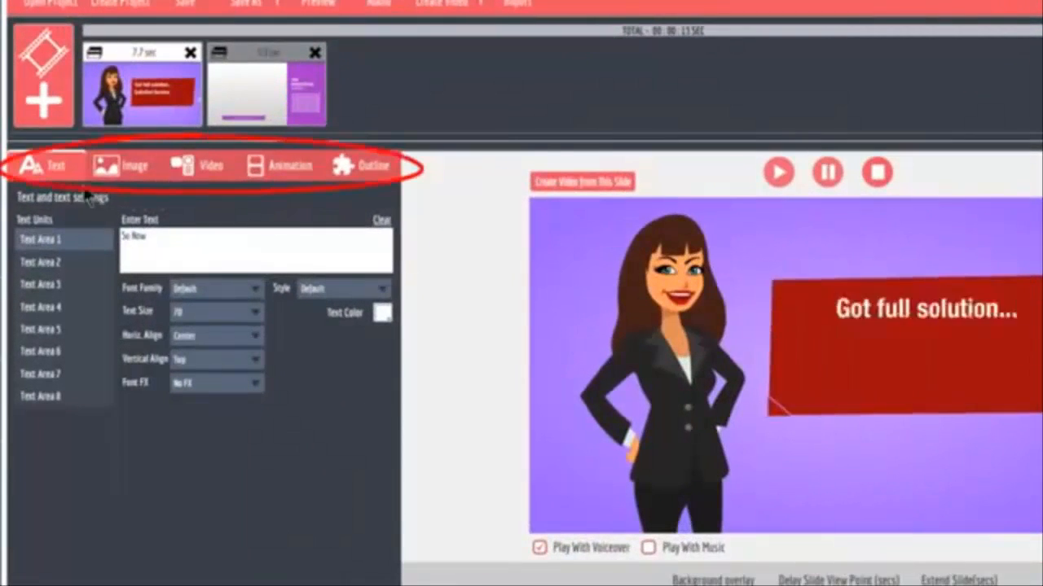
pyautogui.click(60, 262)
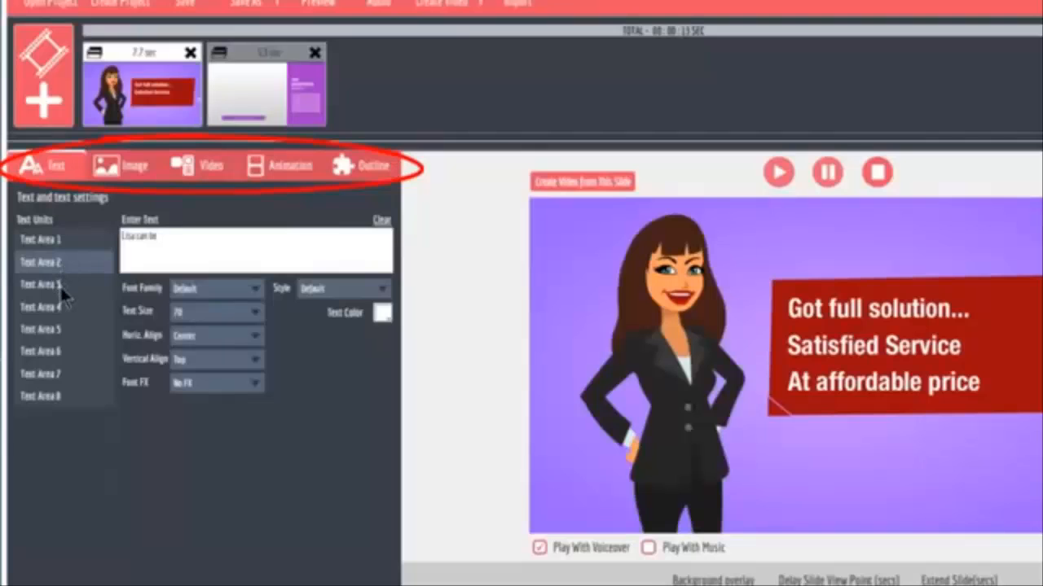
pyautogui.click(59, 284)
pyautogui.click(56, 261)
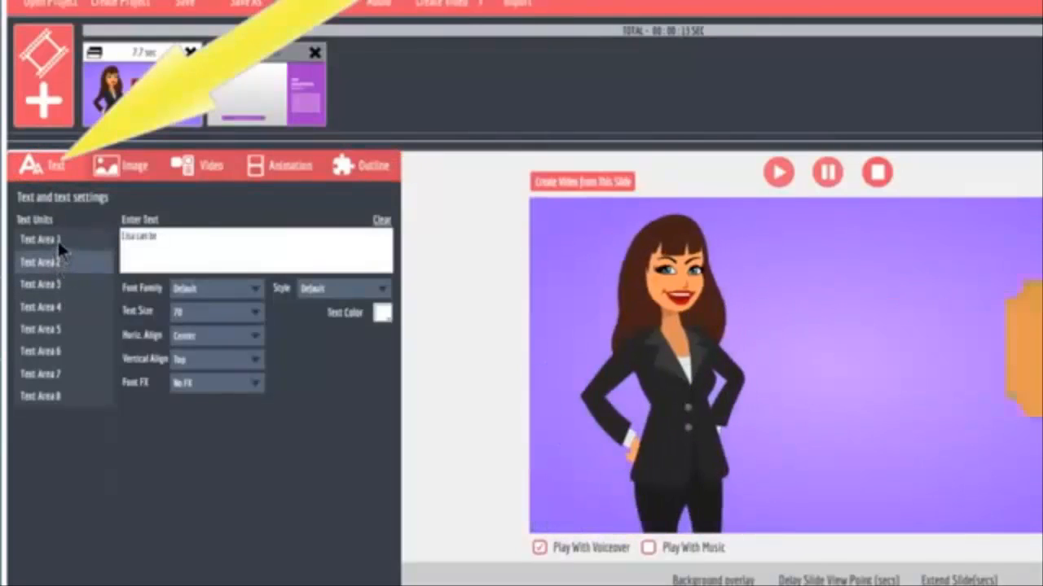
pyautogui.click(57, 239)
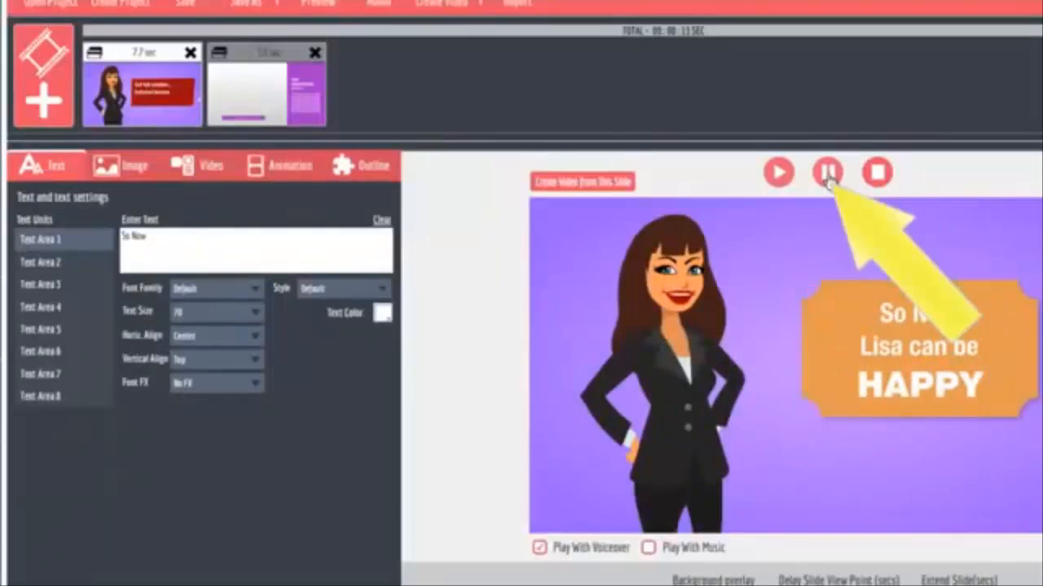
pyautogui.click(44, 264)
pyautogui.click(45, 285)
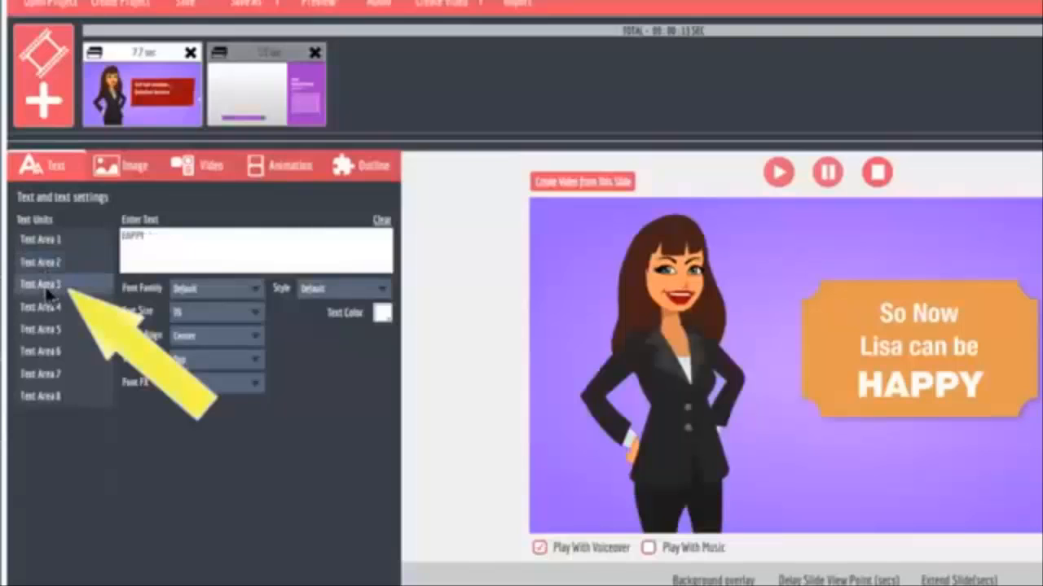
# Change the first slide's Text Area 1 to "Finally" and Text Area 3 to "SUPER HAPPY".
pyautogui.click(45, 243)
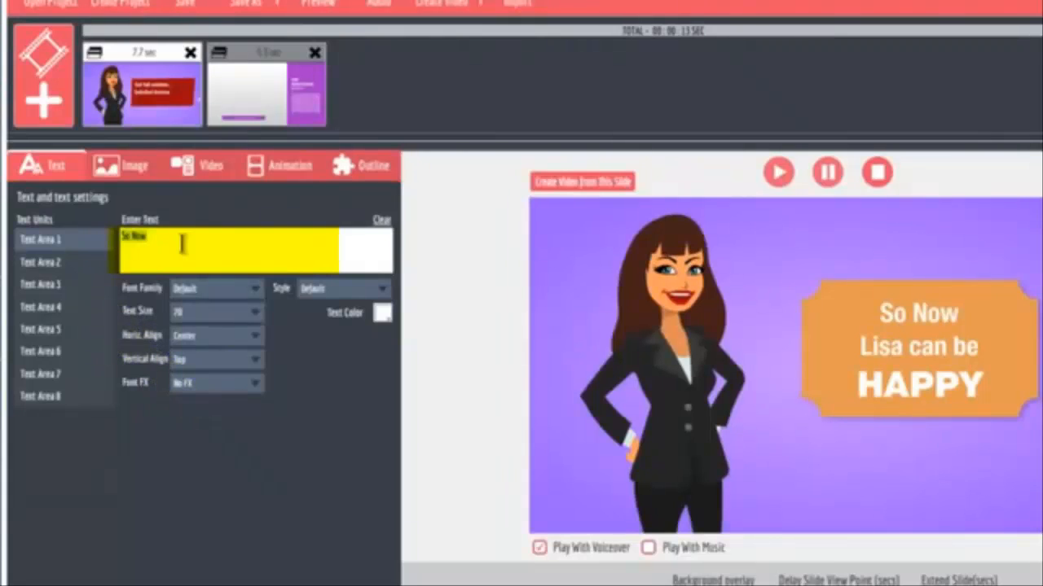
pyautogui.write('Finally')
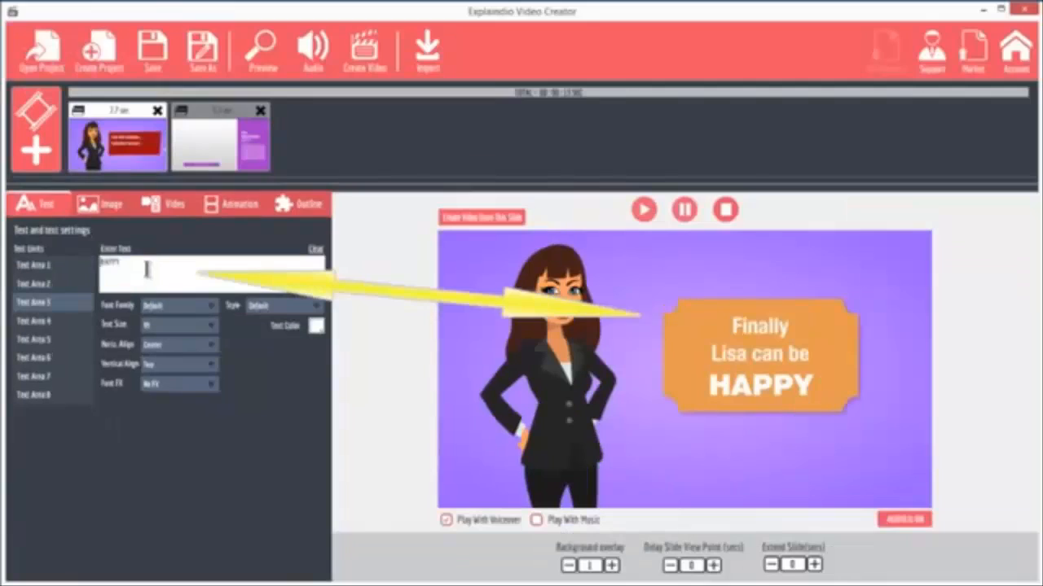
pyautogui.write('SUPER HAPPY')
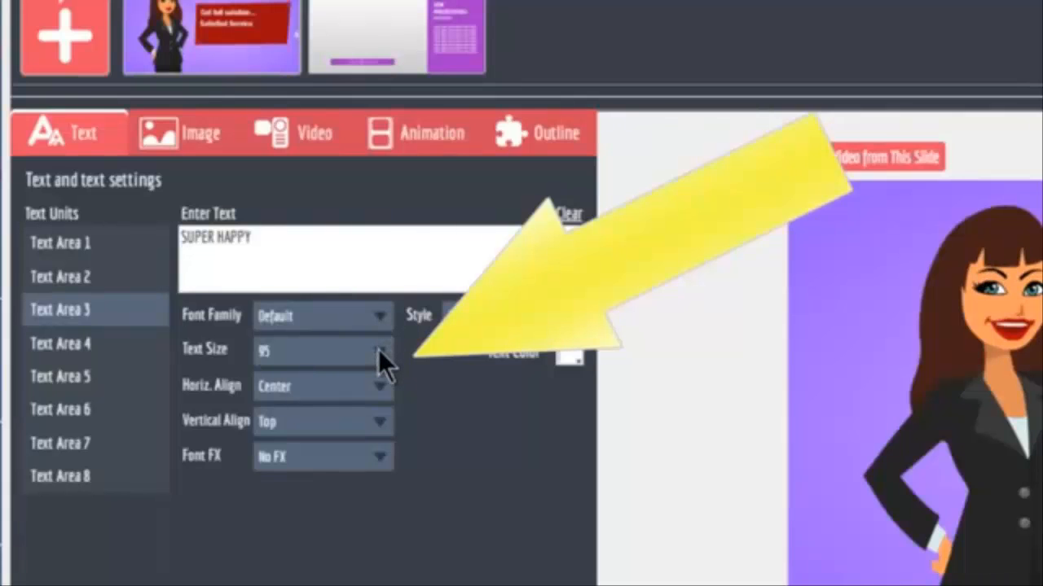
# Set the text size of the "SUPER HAPPY" line to 35.
pyautogui.click(378, 350)
pyautogui.scroll(-1, 278, 467)
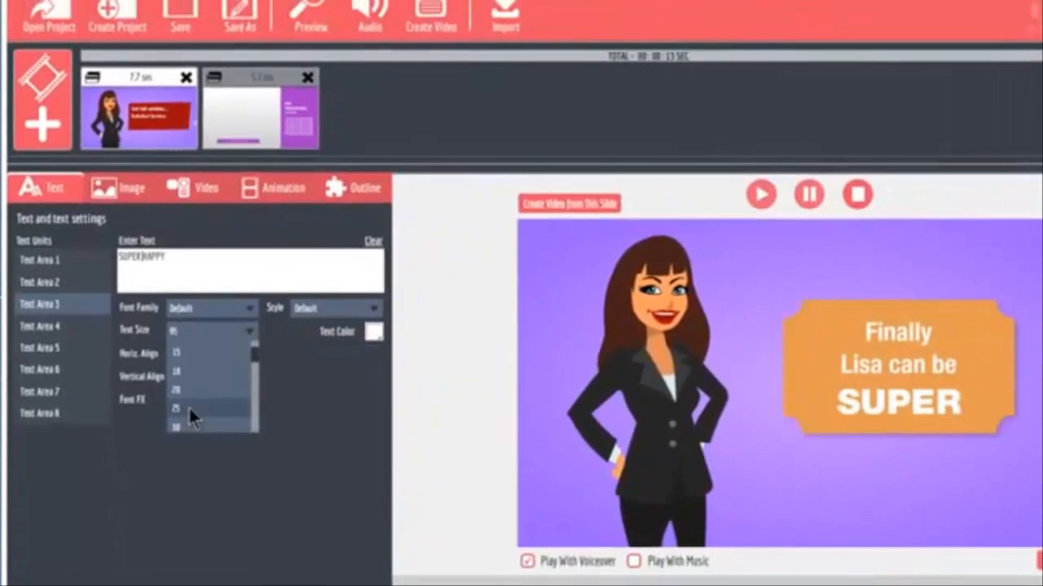
pyautogui.click(235, 444)
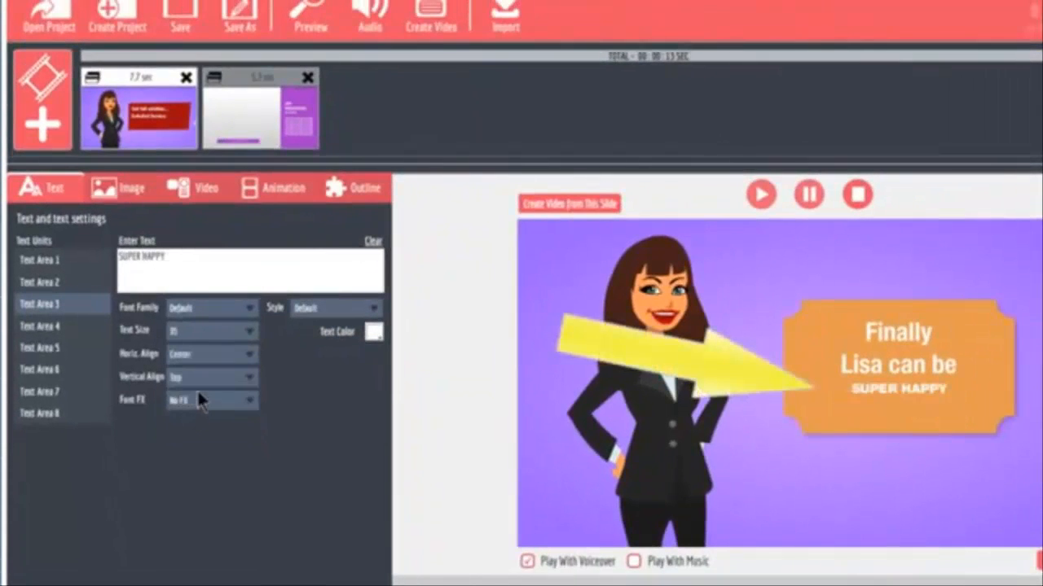
# Set the "SUPER HAPPY" line's text size to 60 and its text color to orange-red.
pyautogui.click(210, 329)
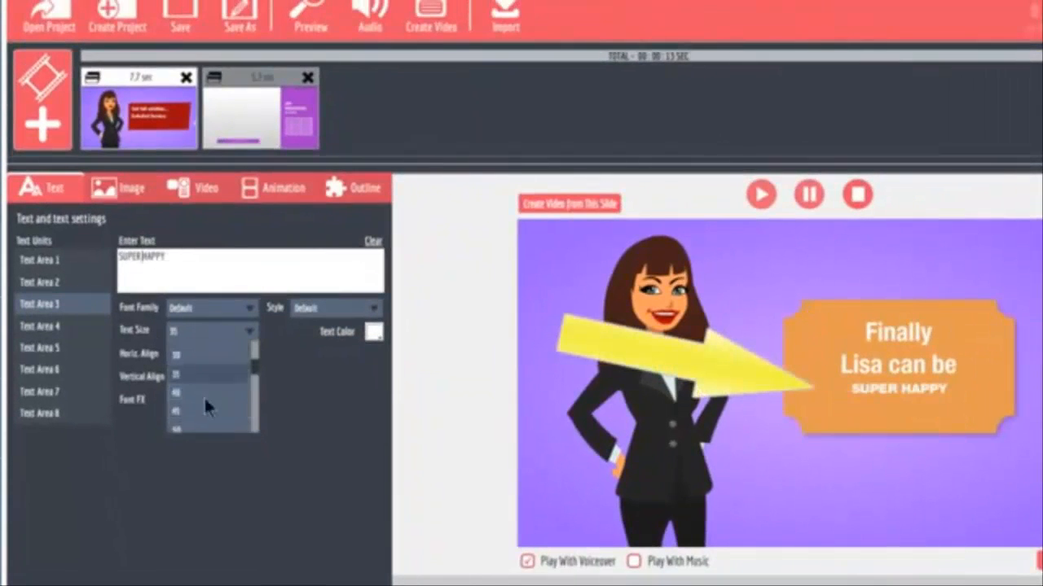
pyautogui.scroll(-2, 196, 415)
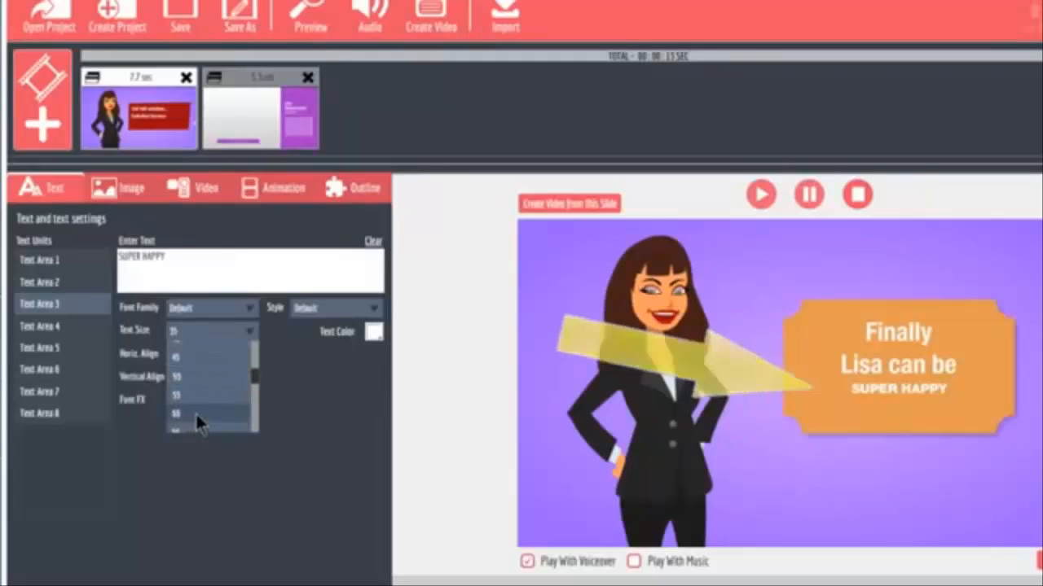
pyautogui.click(196, 412)
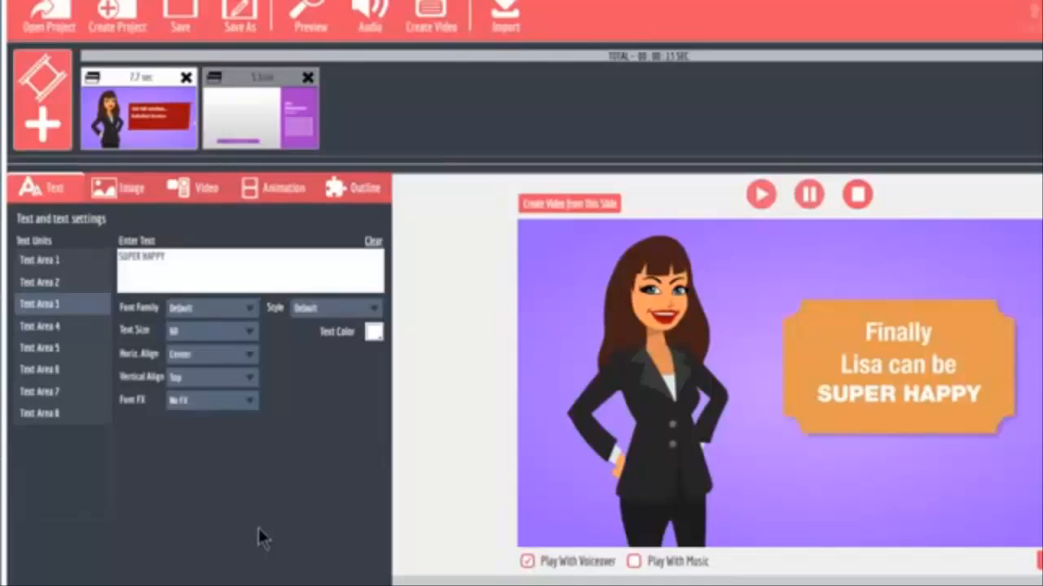
pyautogui.click(373, 334)
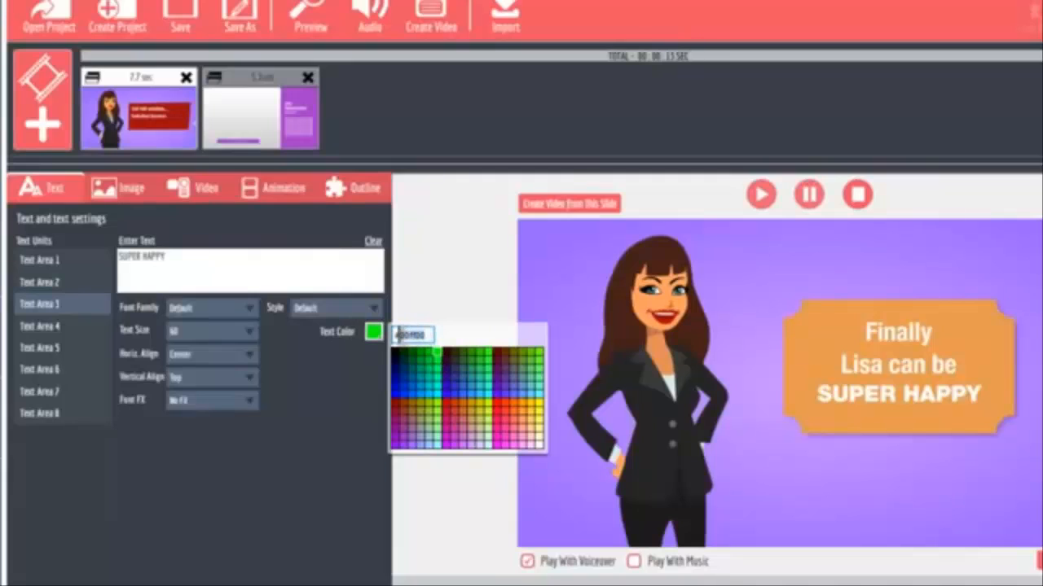
pyautogui.click(451, 401)
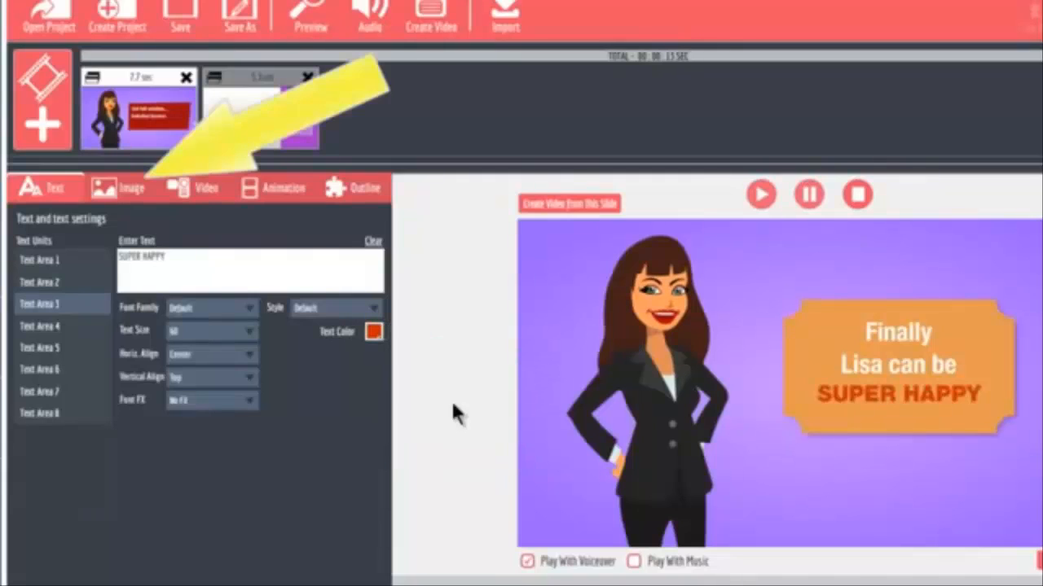
# Try exback.jpg from the nature folder as the first slide's background image and remove it again.
pyautogui.click(125, 192)
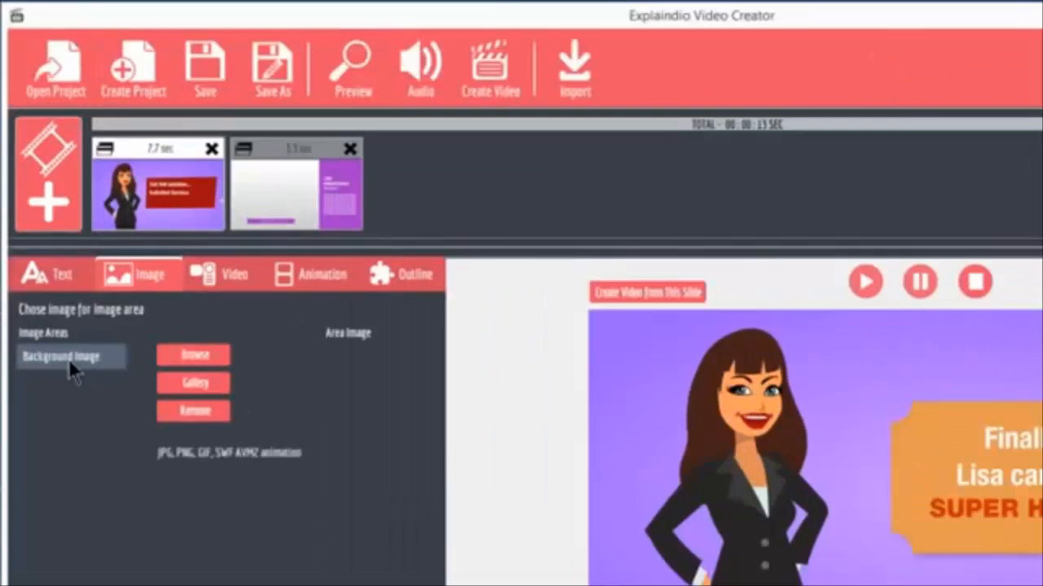
pyautogui.click(188, 356)
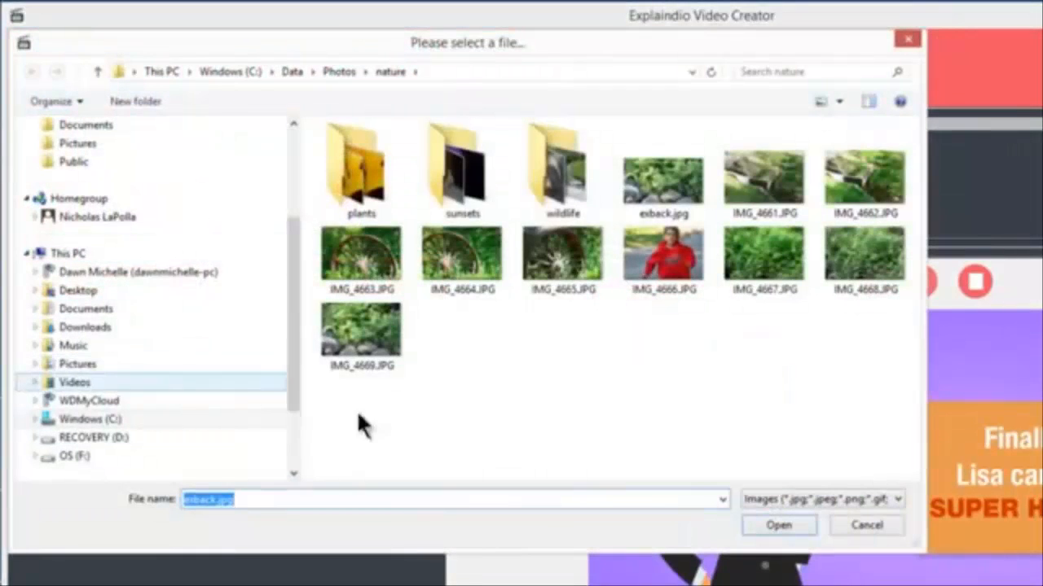
pyautogui.click(663, 179)
pyautogui.click(777, 525)
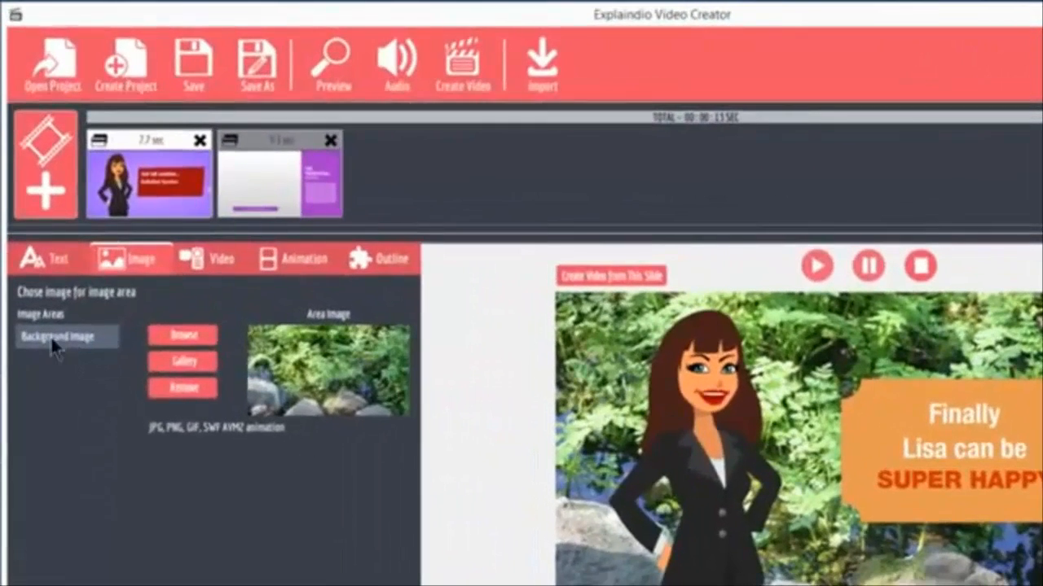
pyautogui.click(184, 389)
# Try IMG_4665.JPG from the nature folder as the second slide's Image Area 1 picture and remove it again.
pyautogui.click(277, 145)
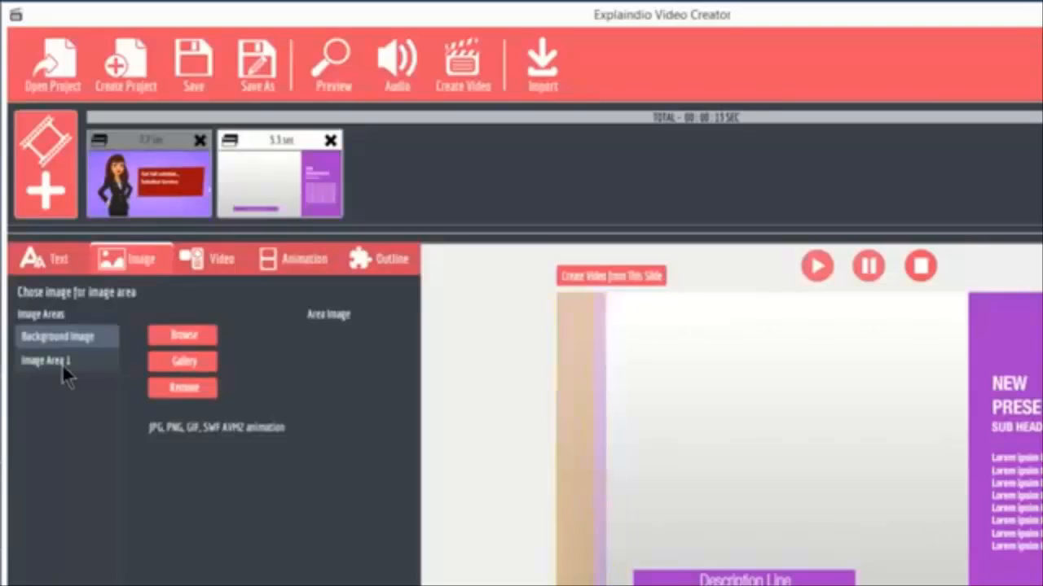
pyautogui.click(40, 361)
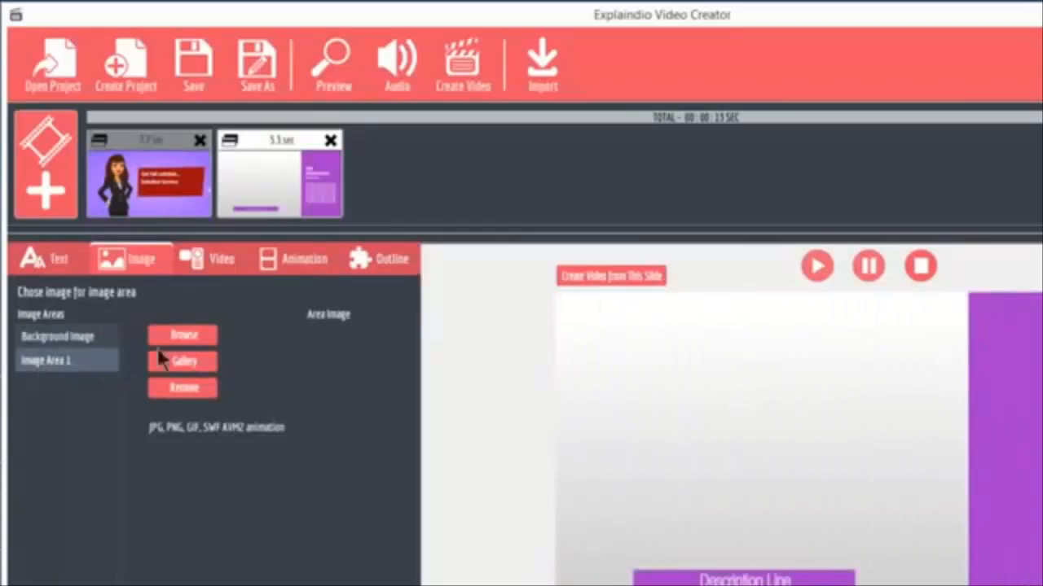
pyautogui.click(186, 337)
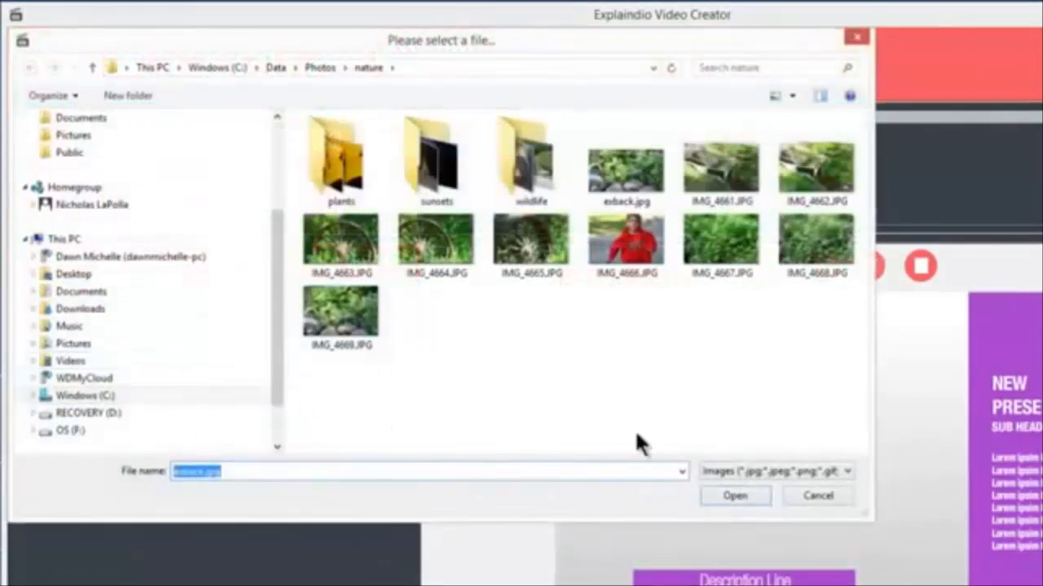
pyautogui.click(539, 269)
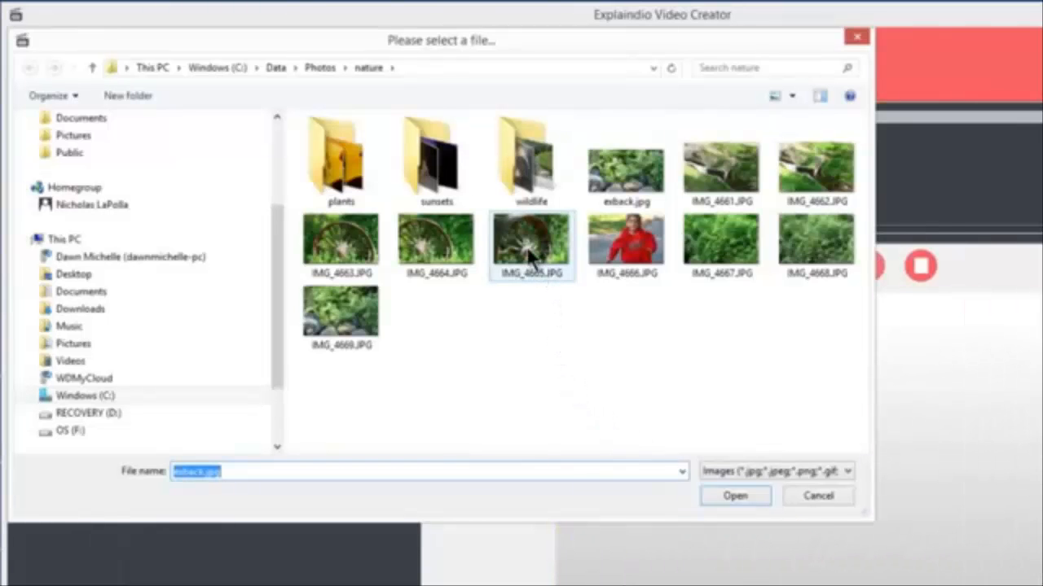
pyautogui.click(724, 497)
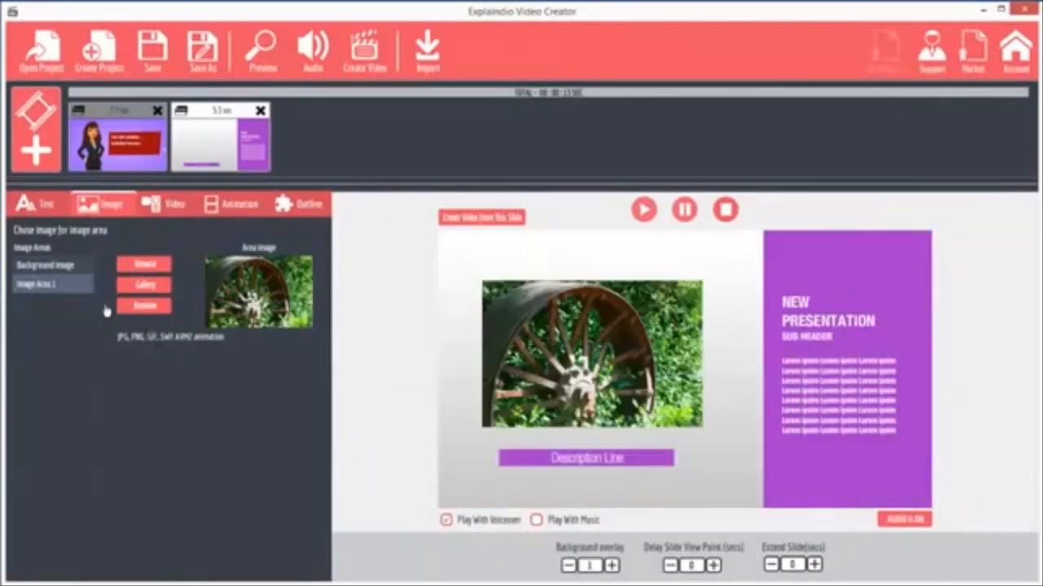
pyautogui.click(146, 308)
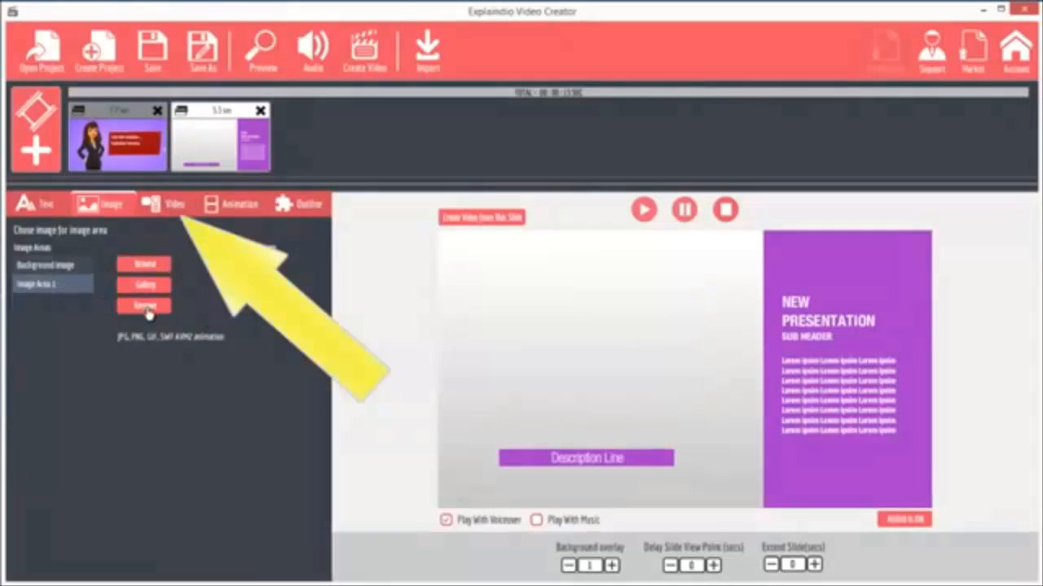
# Load WavesOnRock.mp4 from the rawvideos folder into Video Area 1 of the second slide.
pyautogui.click(169, 204)
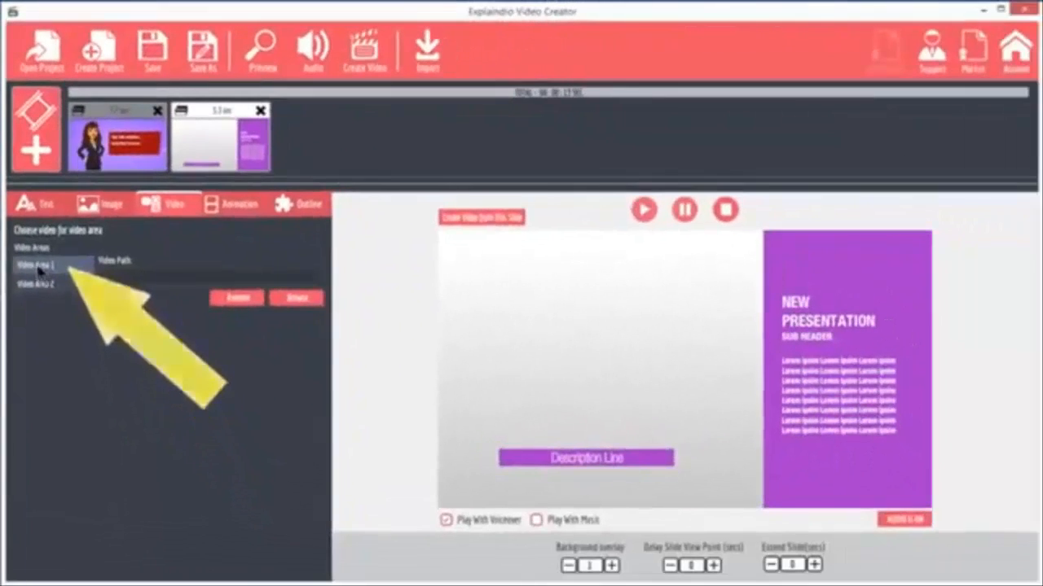
pyautogui.click(38, 270)
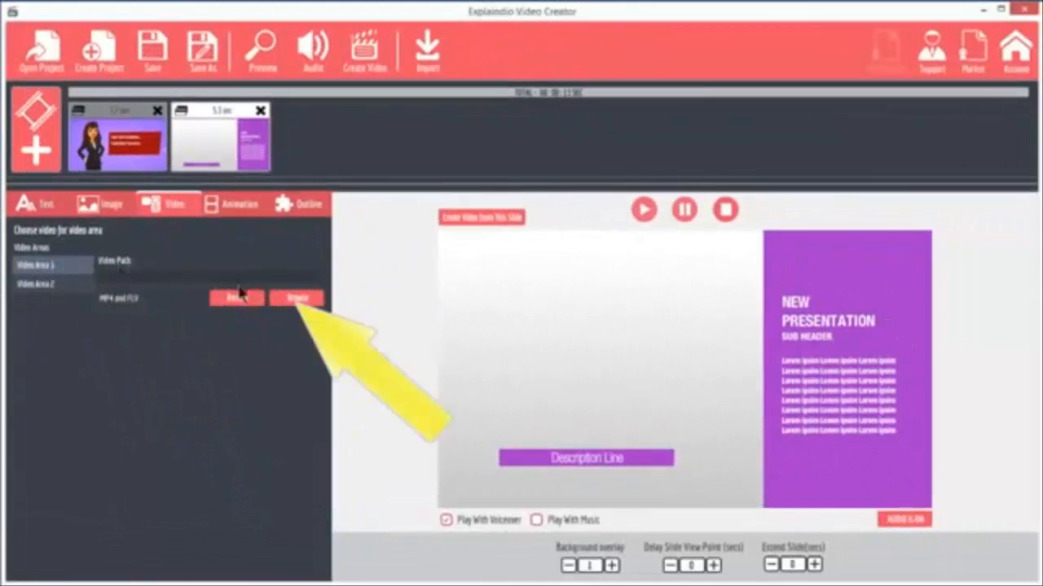
pyautogui.click(294, 299)
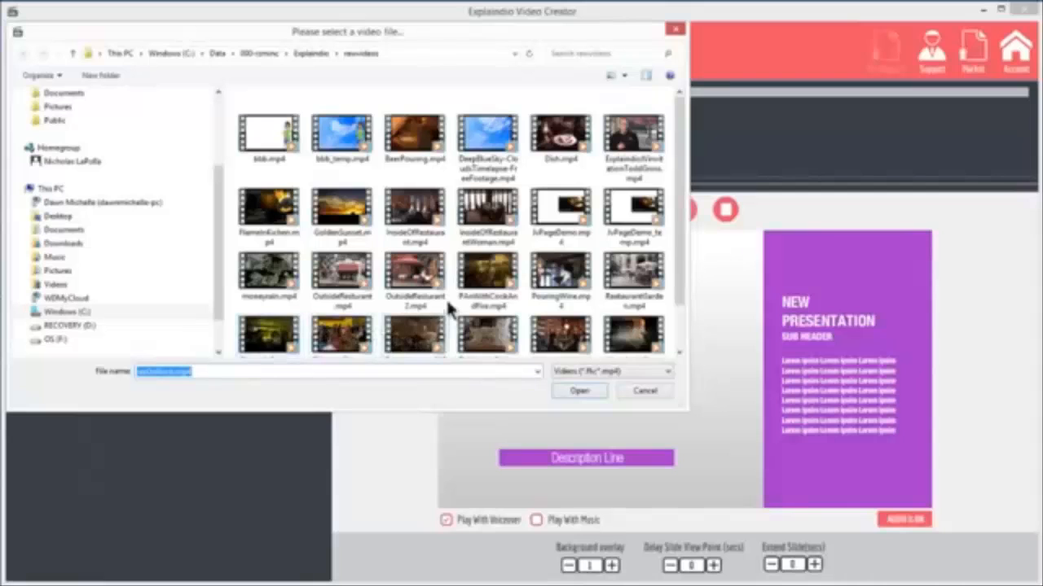
pyautogui.scroll(-2, 682, 285)
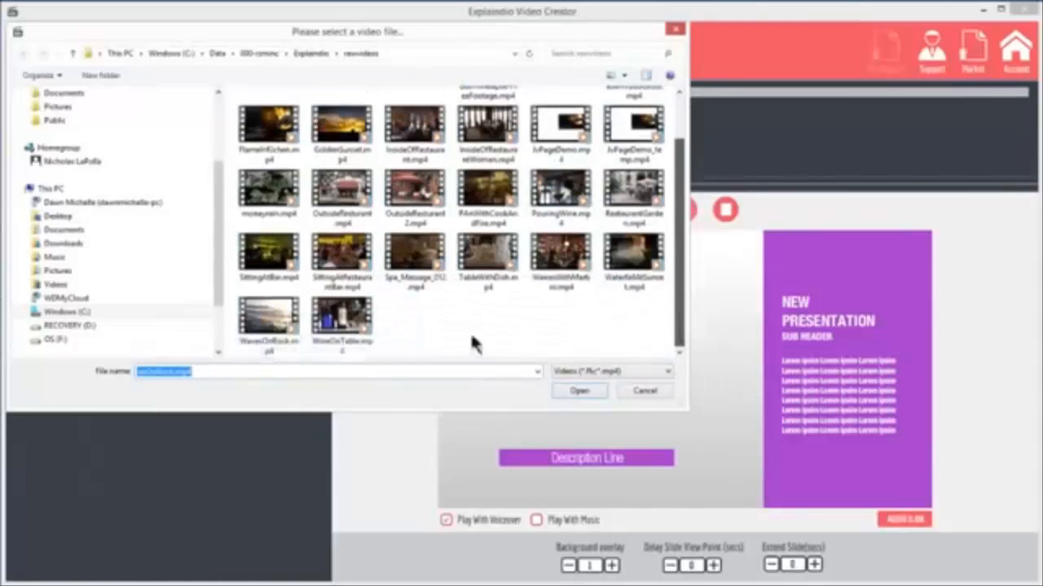
pyautogui.click(269, 317)
pyautogui.click(577, 391)
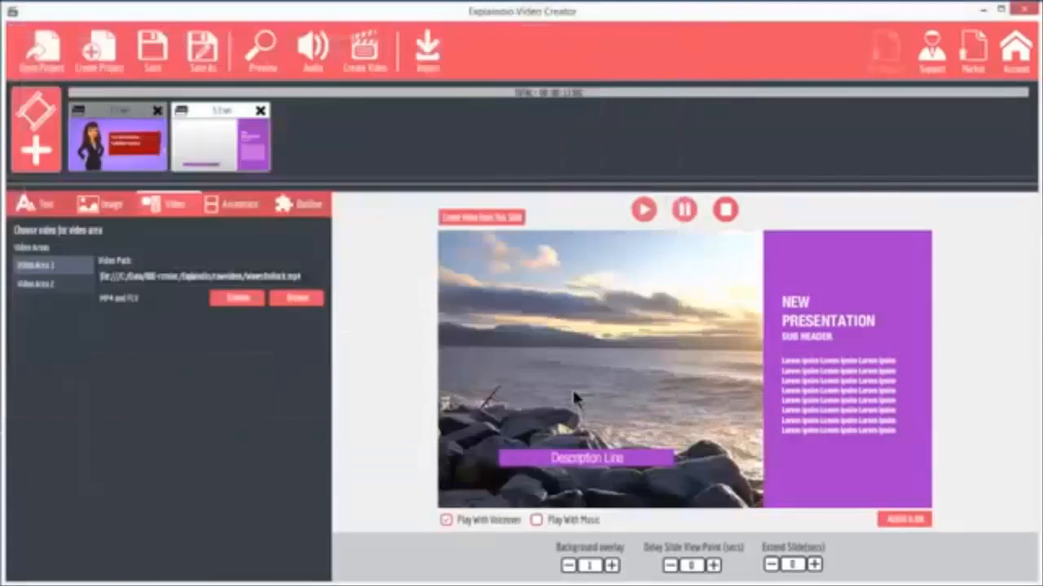
# Load RestaurantGarden.mp4 from the rawvideos folder into Video Area 2 of the second slide.
pyautogui.click(35, 284)
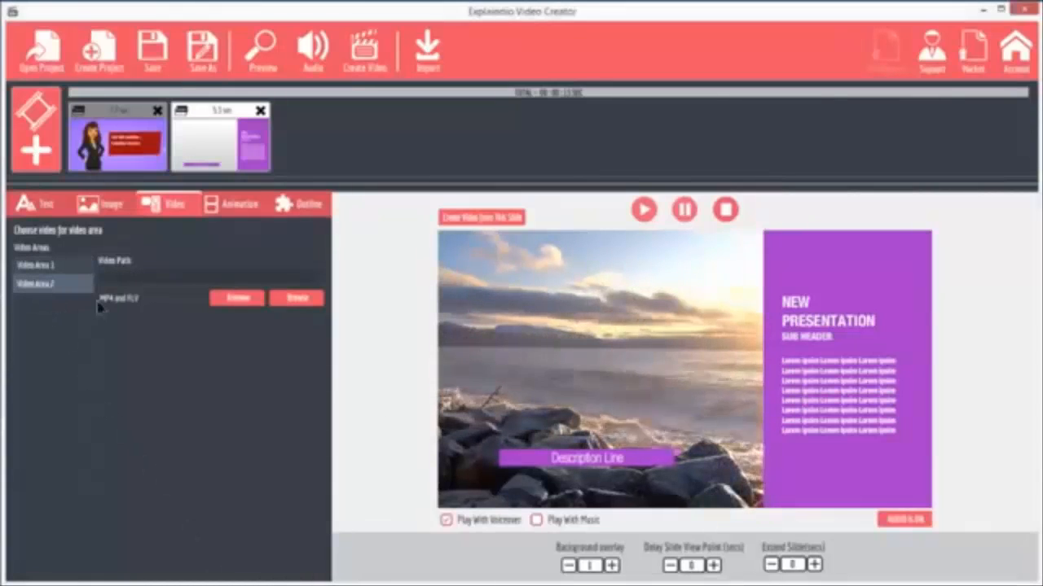
pyautogui.click(296, 302)
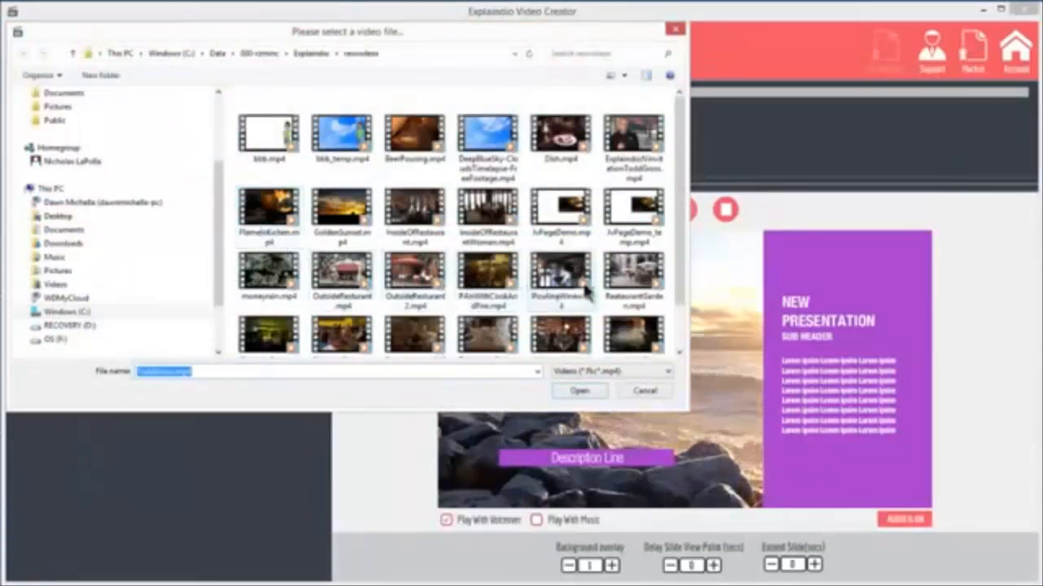
pyautogui.click(635, 279)
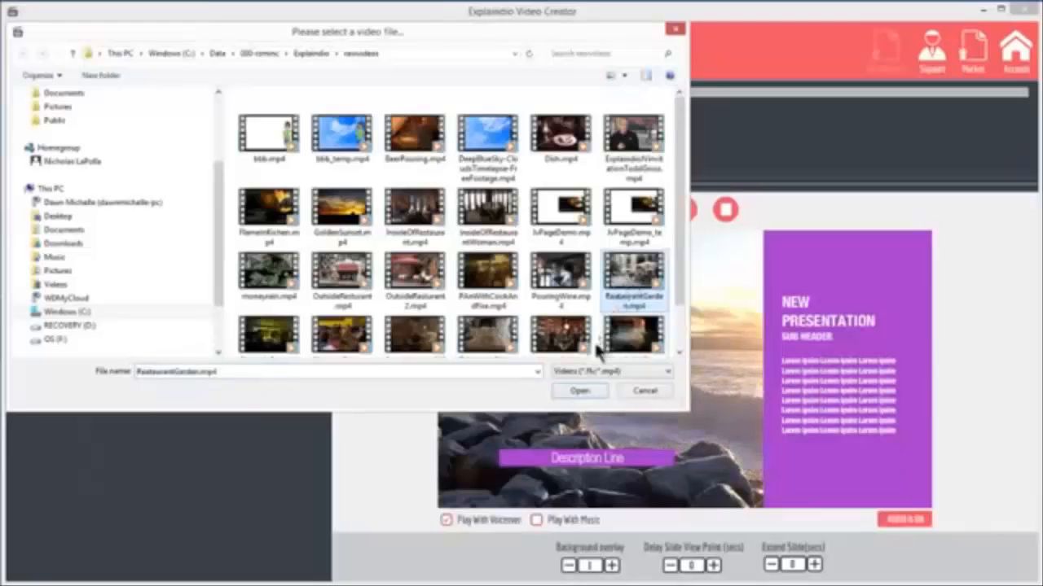
pyautogui.click(579, 391)
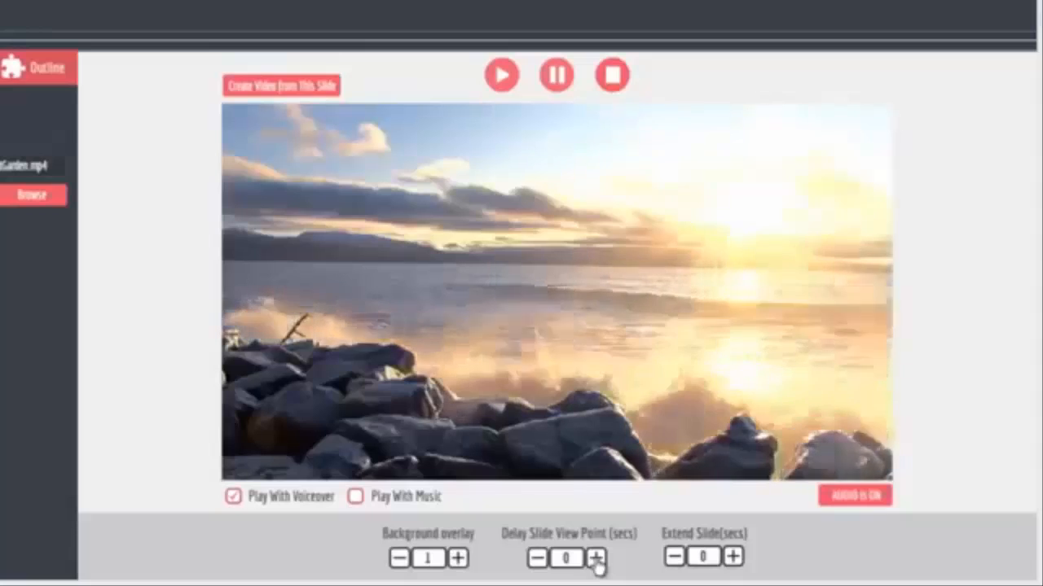
# Set the second slide's view point delay to 2 seconds and extend the slide by 3 seconds.
pyautogui.click(596, 558)
pyautogui.click(596, 559)
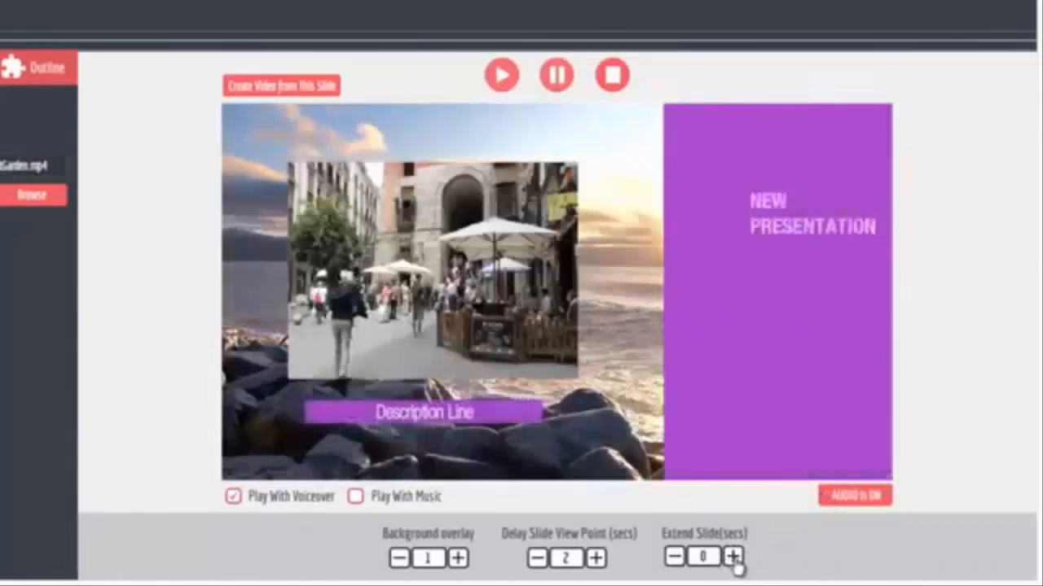
pyautogui.click(733, 557)
pyautogui.click(733, 557)
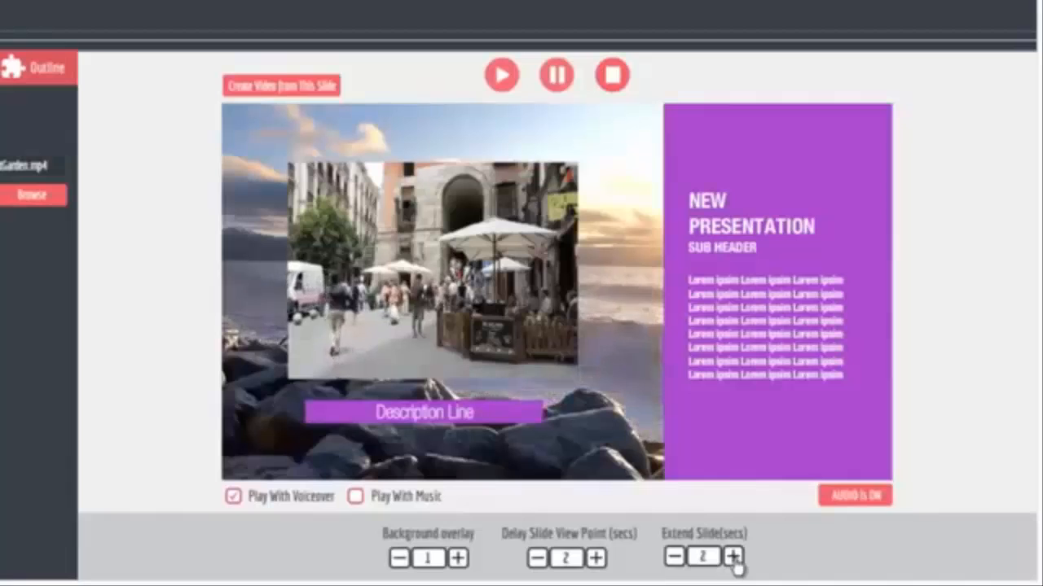
pyautogui.click(733, 557)
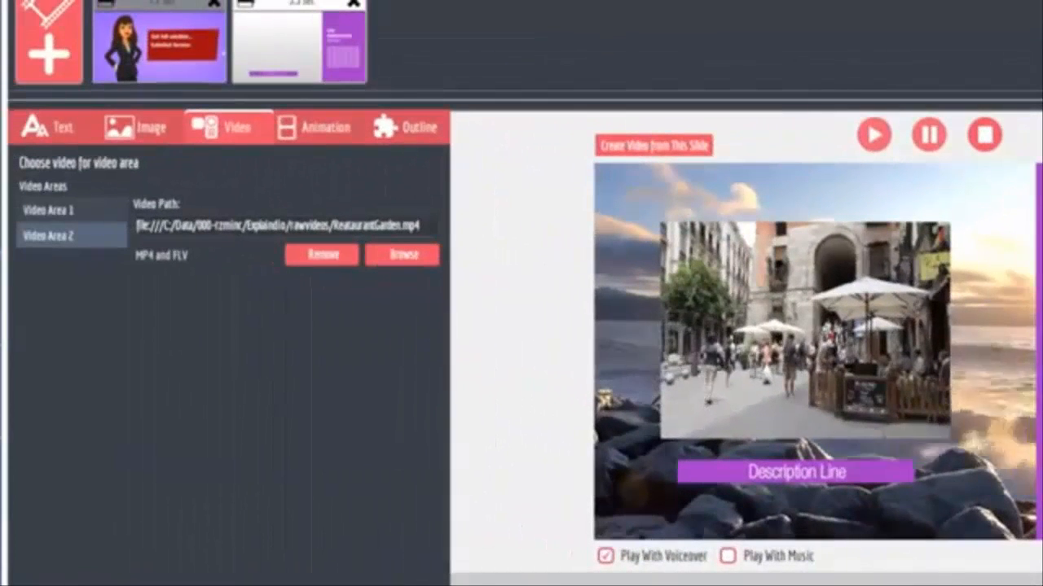
# Remove the videos from Video Area 1 and Video Area 2 of the second slide.
pyautogui.click(57, 209)
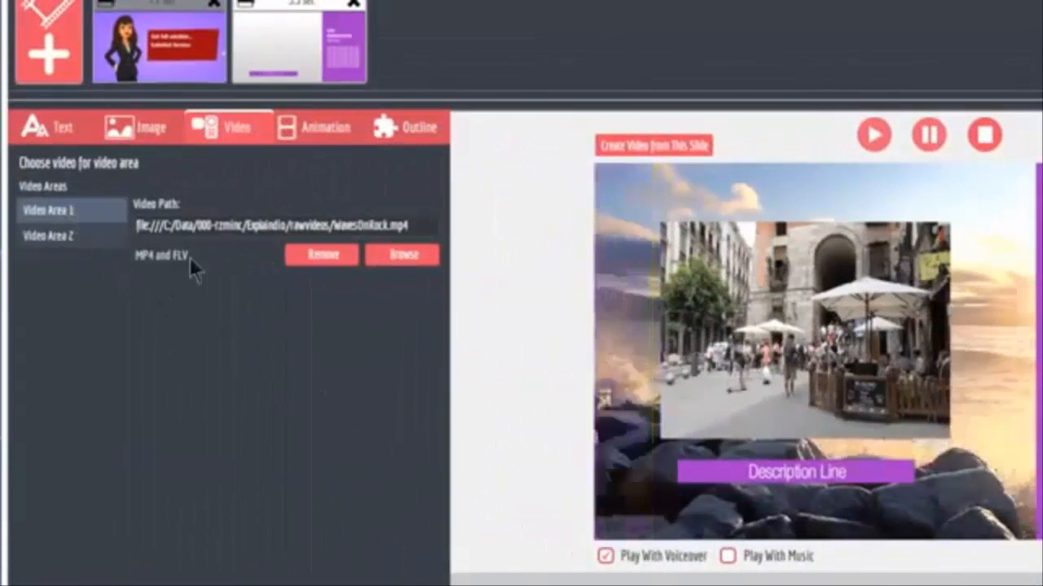
pyautogui.click(317, 256)
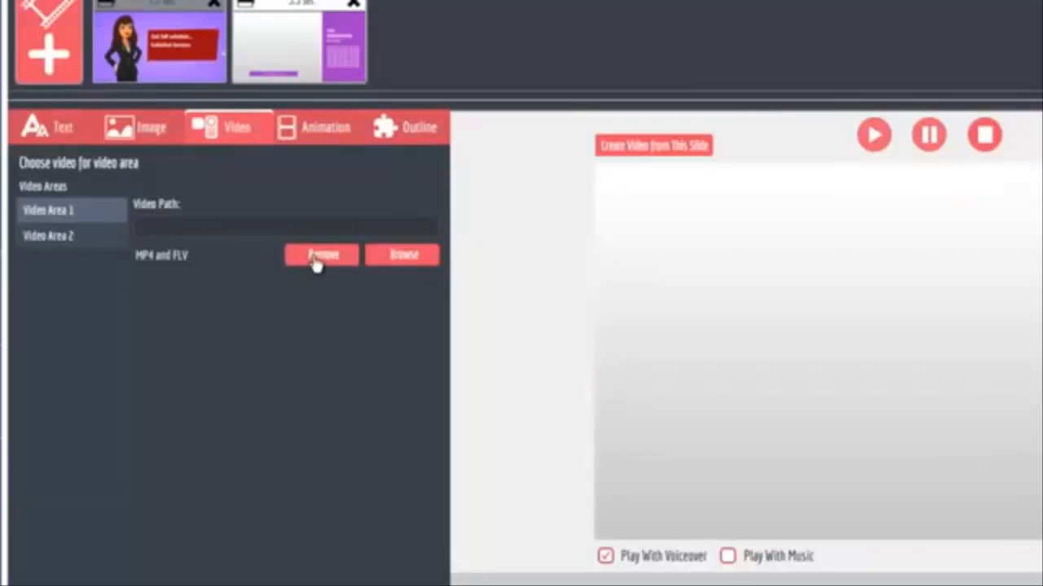
pyautogui.click(51, 236)
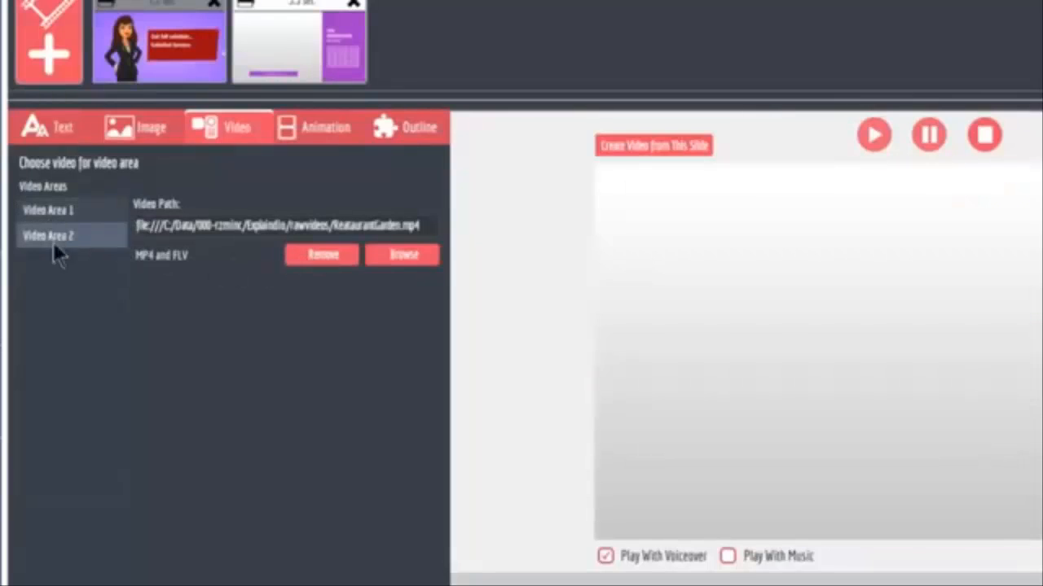
pyautogui.click(333, 267)
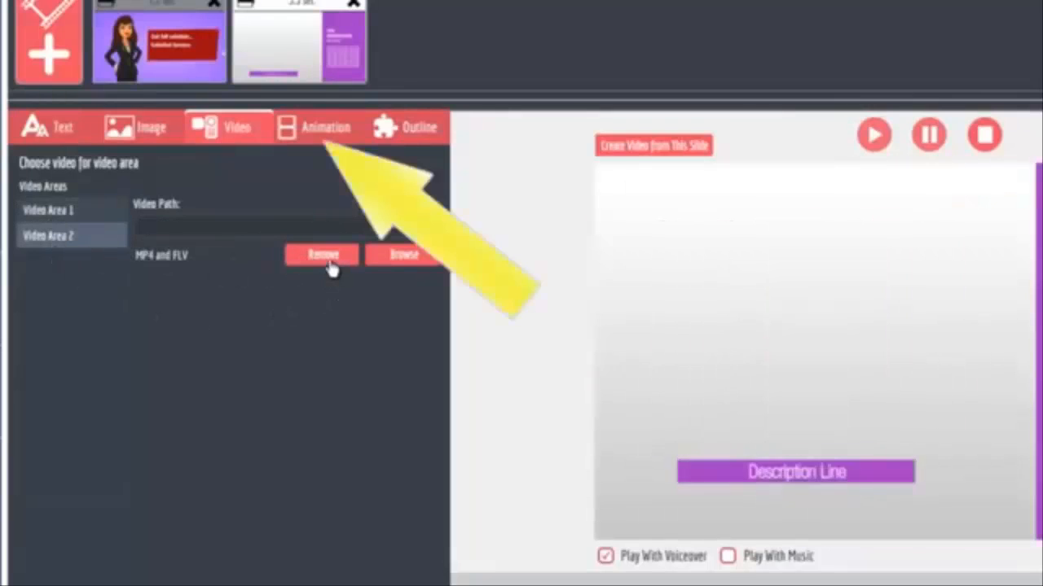
# Try out Animation 1 and Animation 2 on the second slide, with Animation 2 set to 6, and disable both again.
pyautogui.click(326, 130)
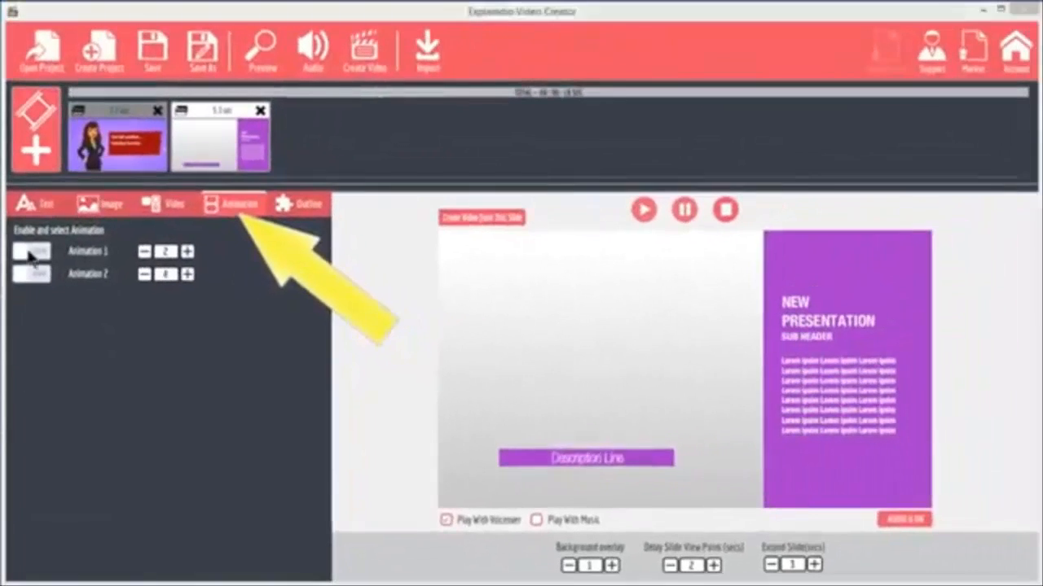
pyautogui.click(43, 191)
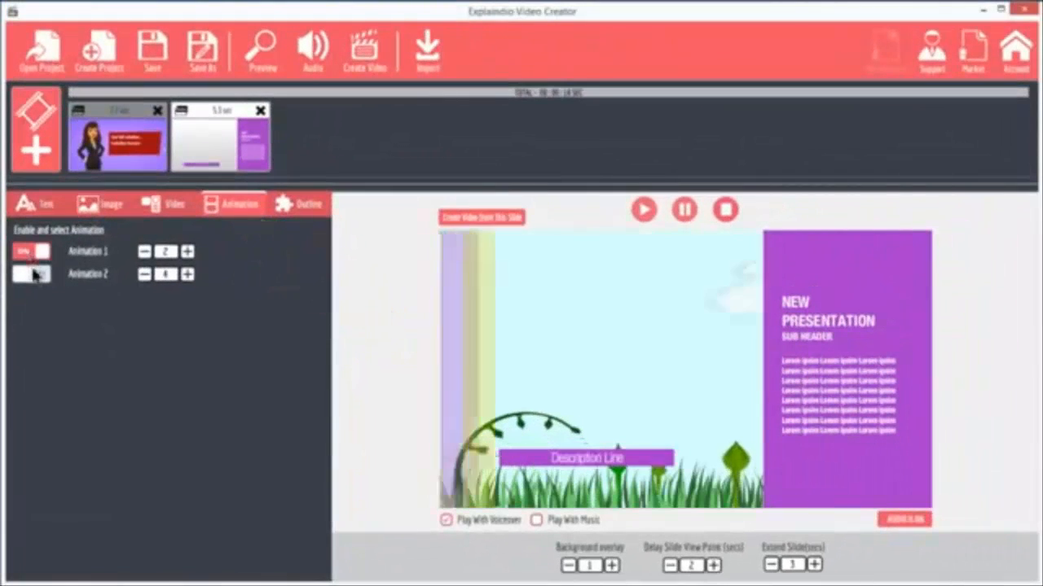
pyautogui.click(33, 276)
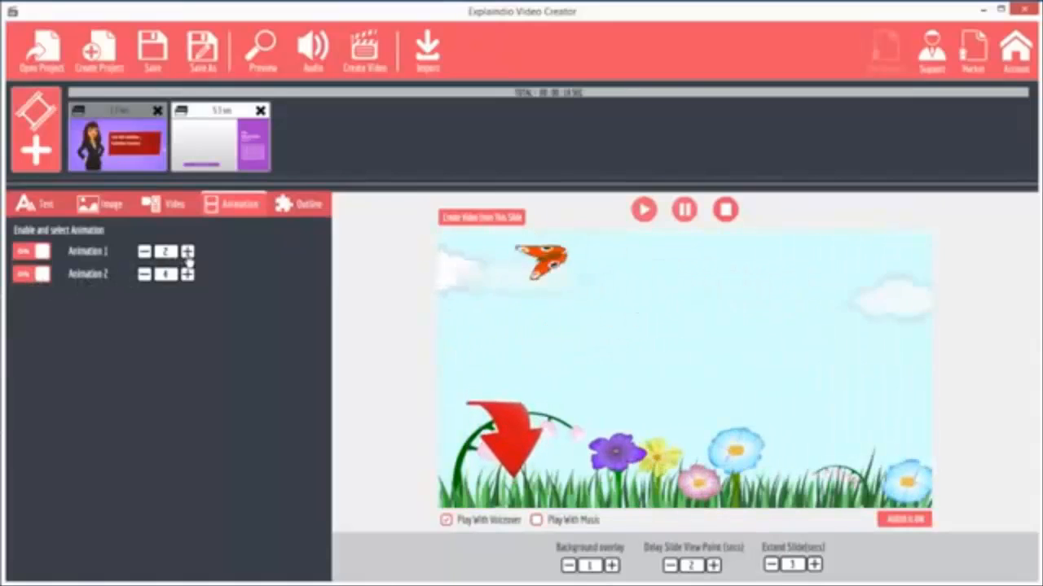
pyautogui.click(144, 253)
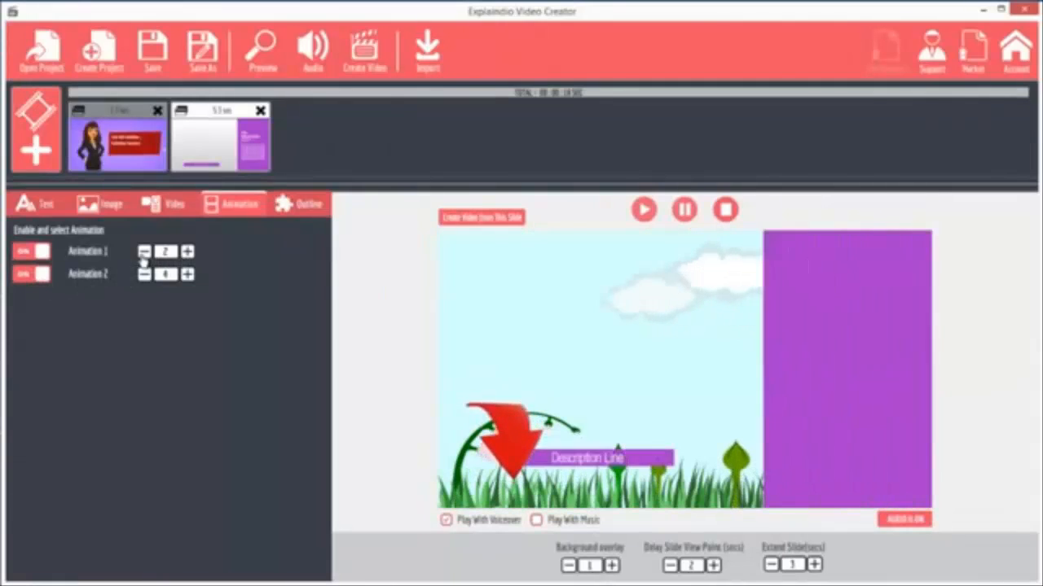
pyautogui.click(188, 277)
pyautogui.click(38, 253)
pyautogui.click(38, 276)
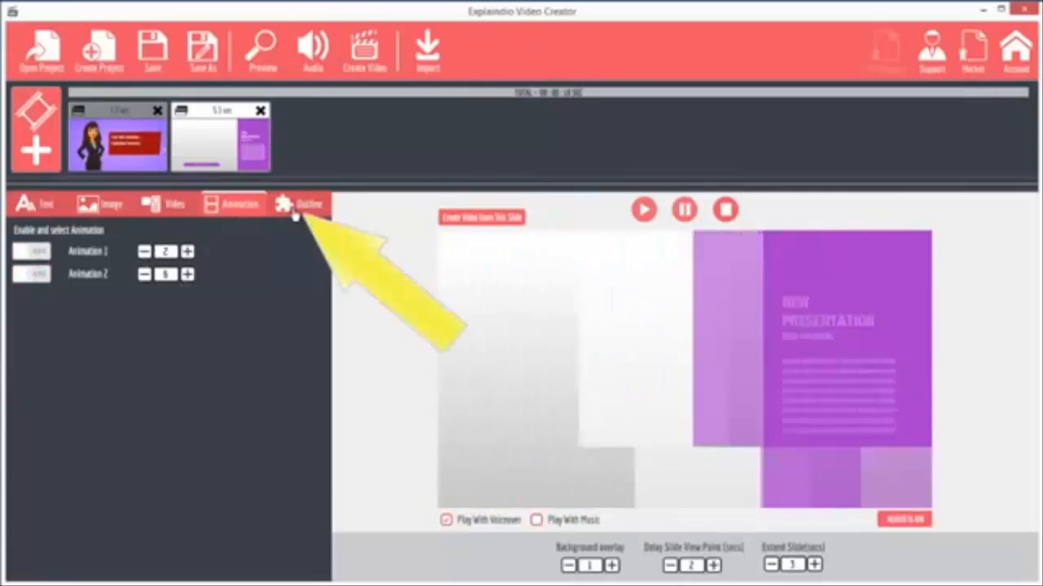
# Switch the second slide's Outline Area1, Outline Area2 and Outline Area6 off and back on to test which elements they control.
pyautogui.click(297, 205)
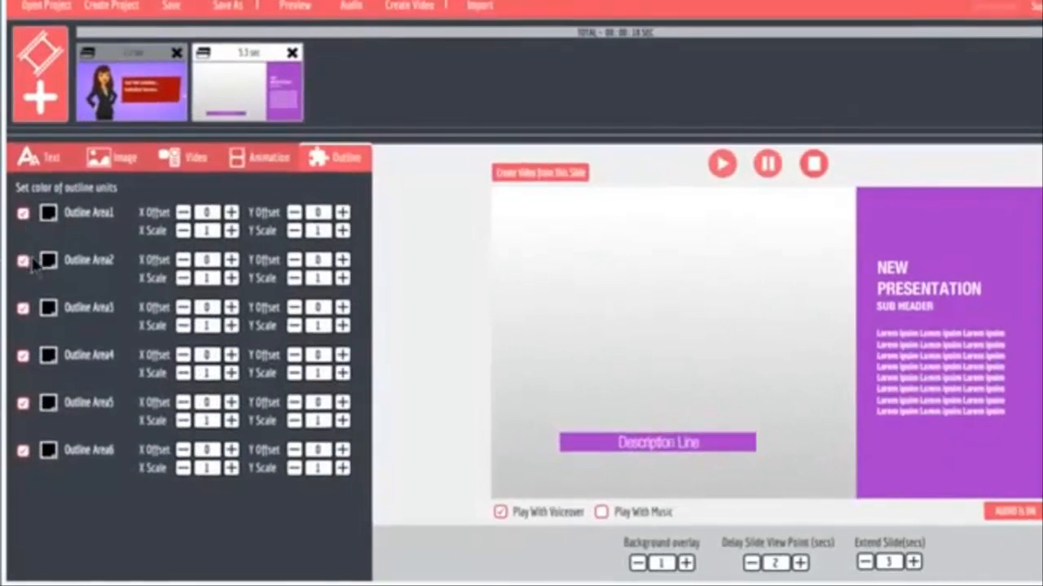
pyautogui.click(25, 263)
pyautogui.click(25, 263)
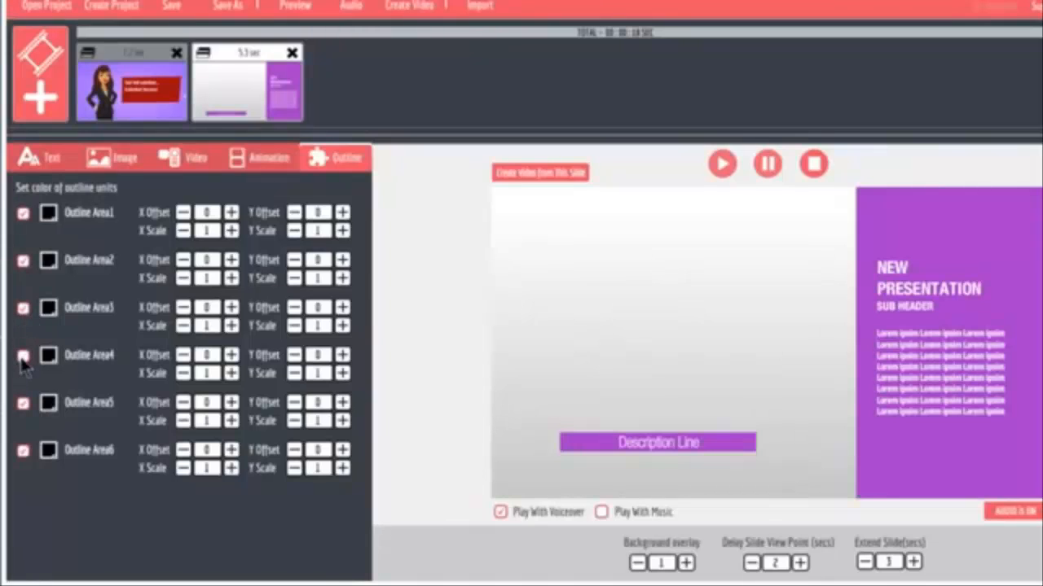
pyautogui.click(23, 450)
pyautogui.click(24, 453)
pyautogui.click(23, 217)
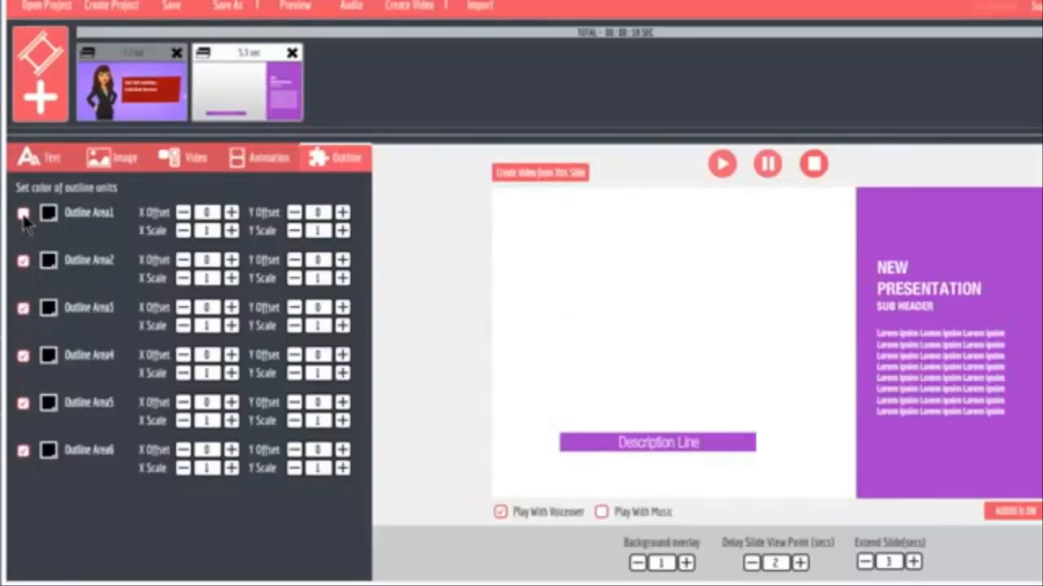
pyautogui.click(23, 217)
pyautogui.click(23, 269)
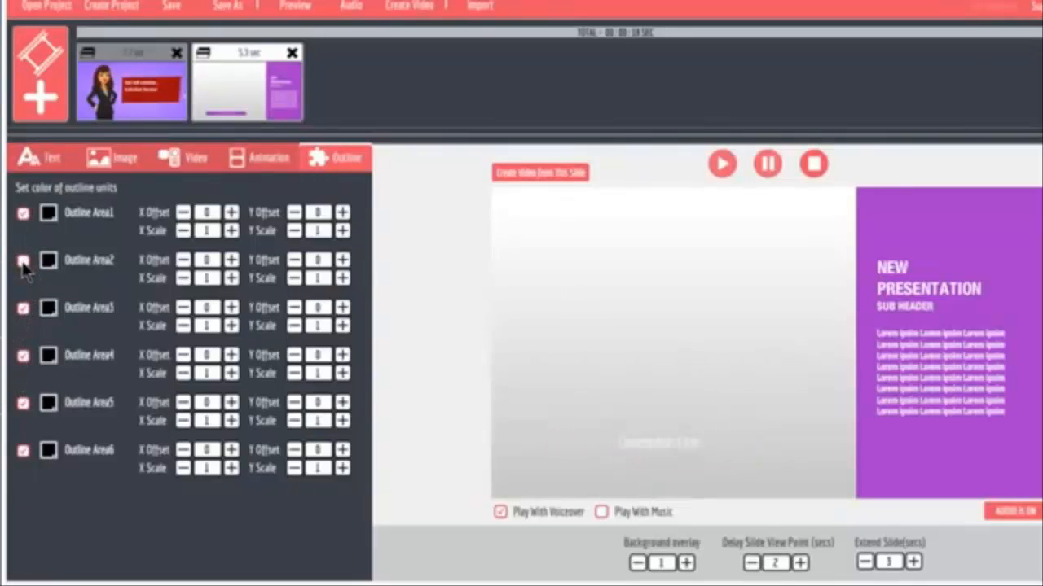
pyautogui.click(23, 269)
pyautogui.click(23, 261)
pyautogui.click(23, 262)
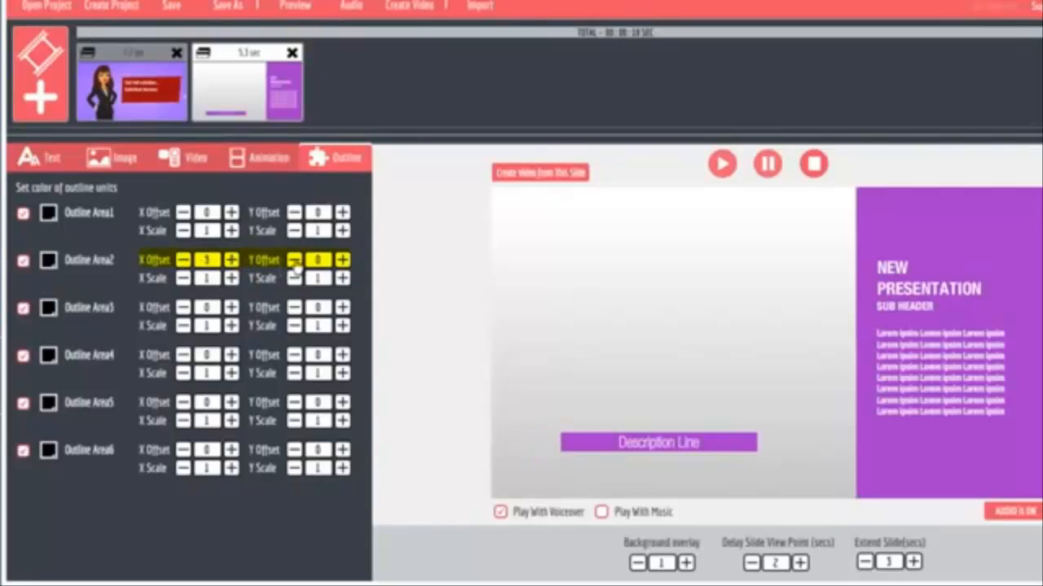
# Set Outline Area2's X offset to 3, Y offset to 27, X scale to 1.58 and Y scale to 1.16.
pyautogui.click(294, 260)
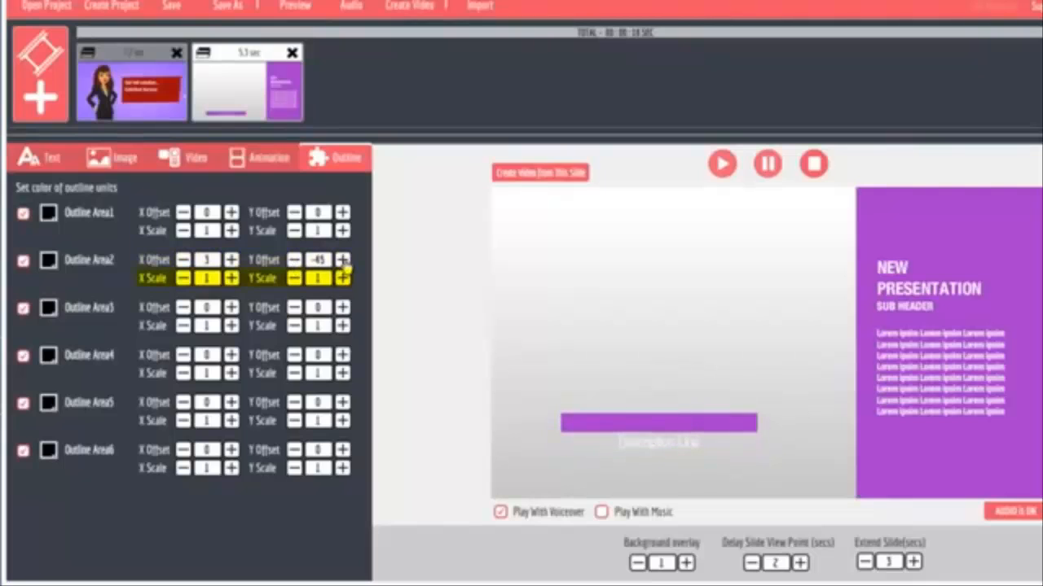
pyautogui.click(343, 260)
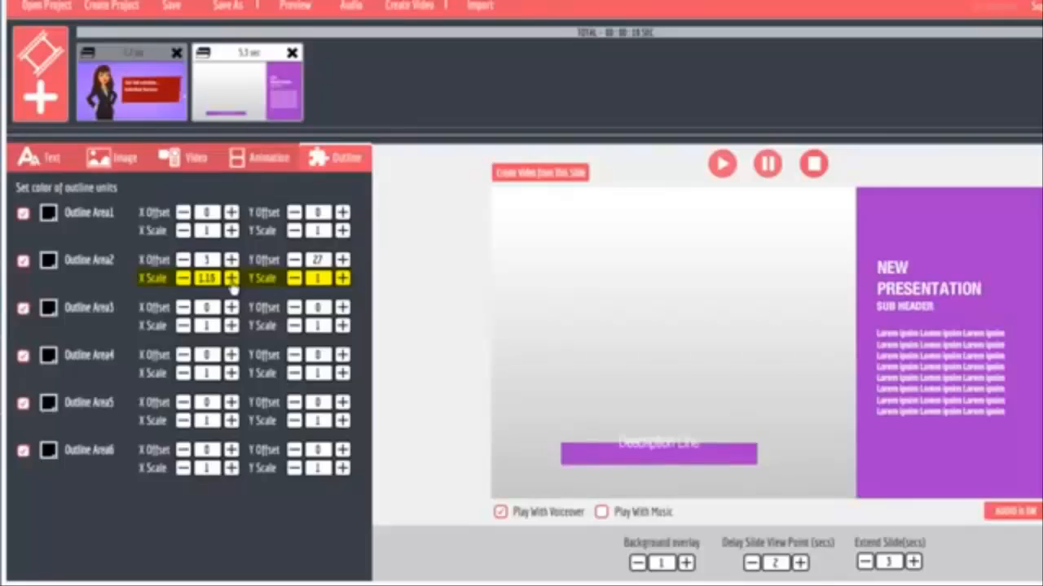
pyautogui.click(343, 279)
pyautogui.click(343, 280)
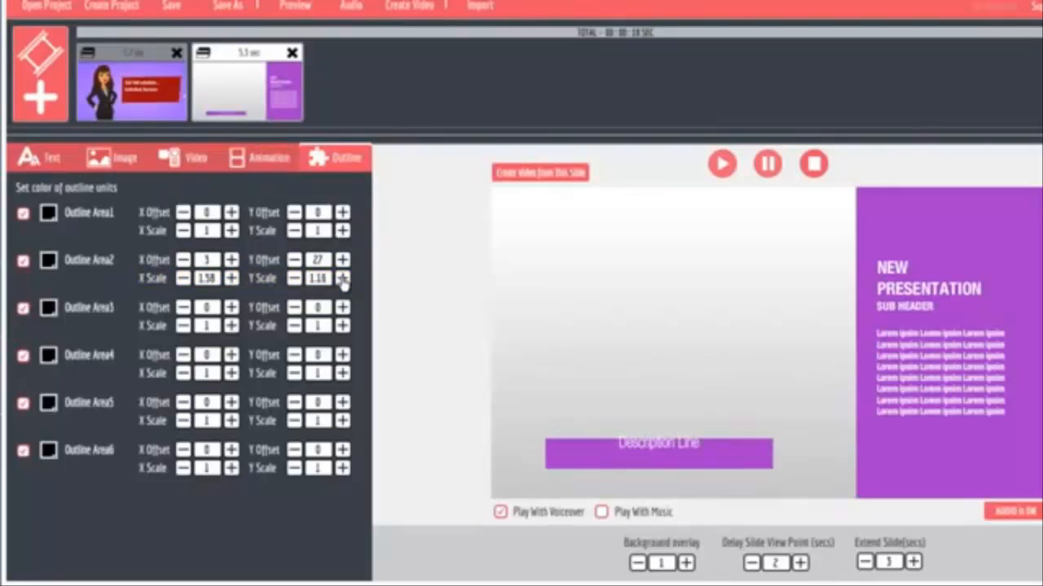
# Set Outline Area2's X offset to -25, Y offset to 2 and Y scale to 1.06 on the second slide.
pyautogui.click(293, 279)
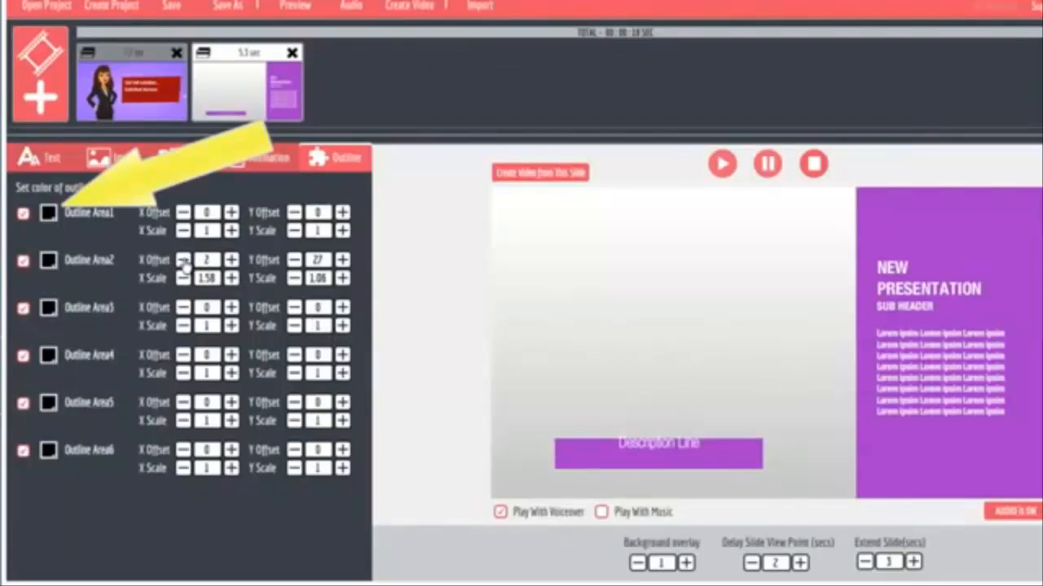
pyautogui.click(184, 259)
pyautogui.click(294, 261)
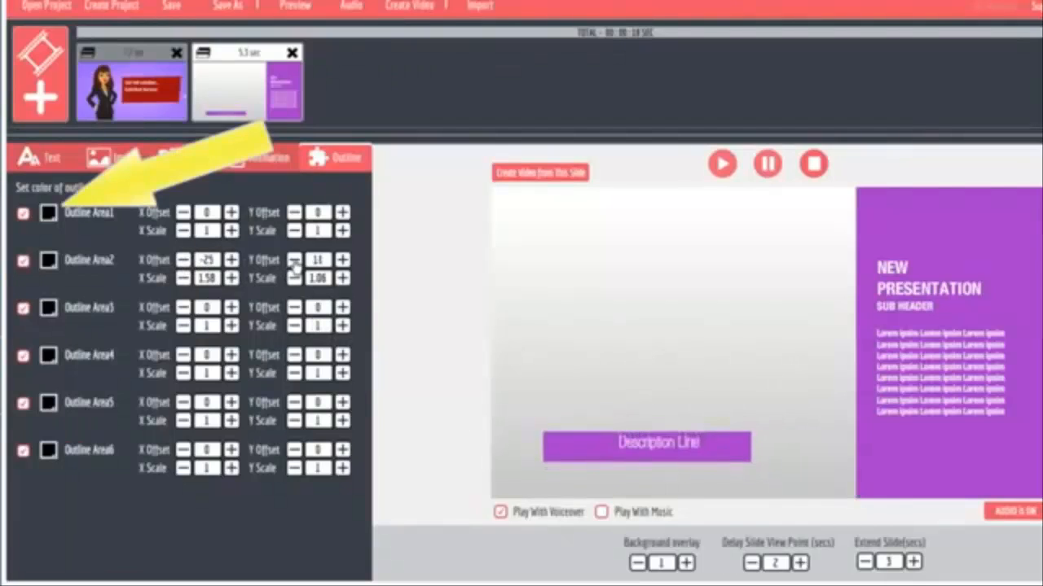
pyautogui.click(294, 260)
# Try out a bright blue and a dark blue colour on the second slide's Outline Area1.
pyautogui.click(49, 266)
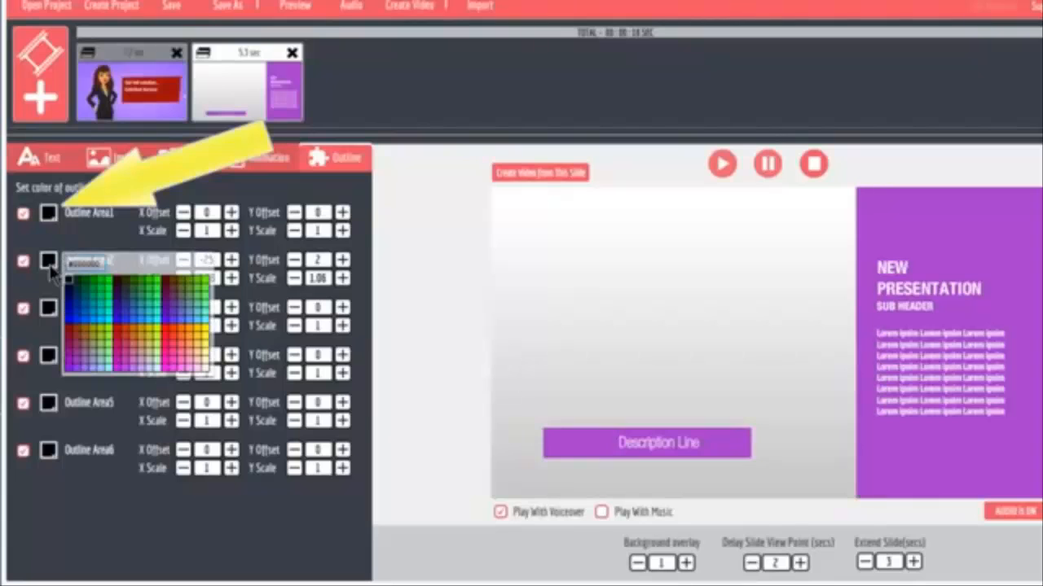
pyautogui.click(49, 266)
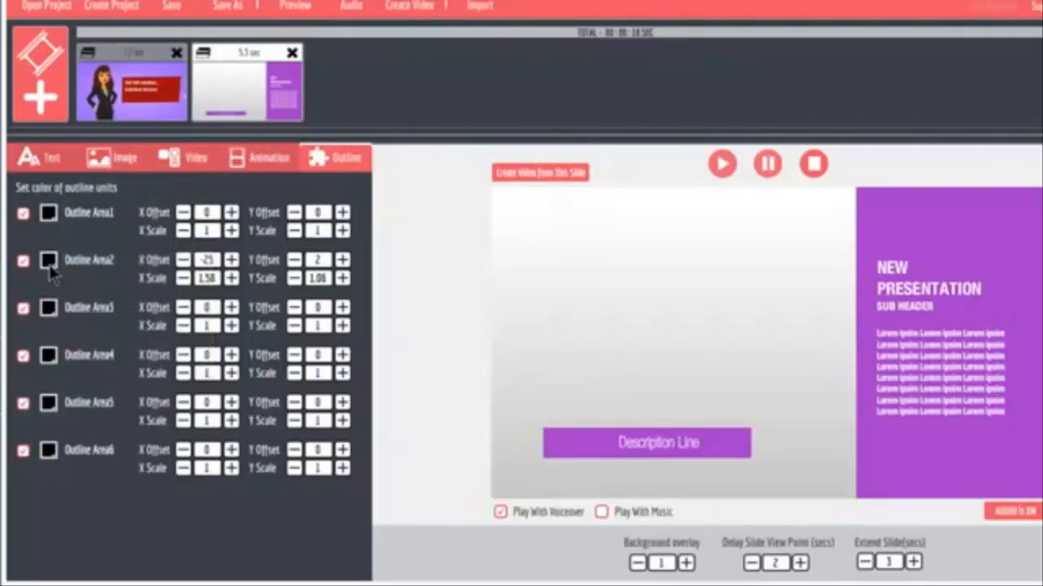
pyautogui.click(51, 217)
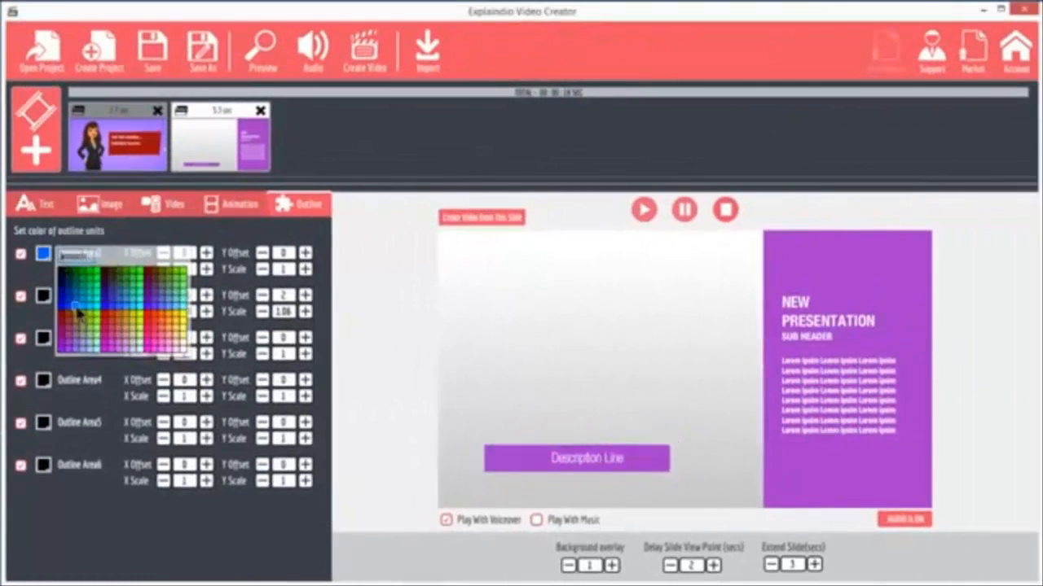
pyautogui.click(77, 309)
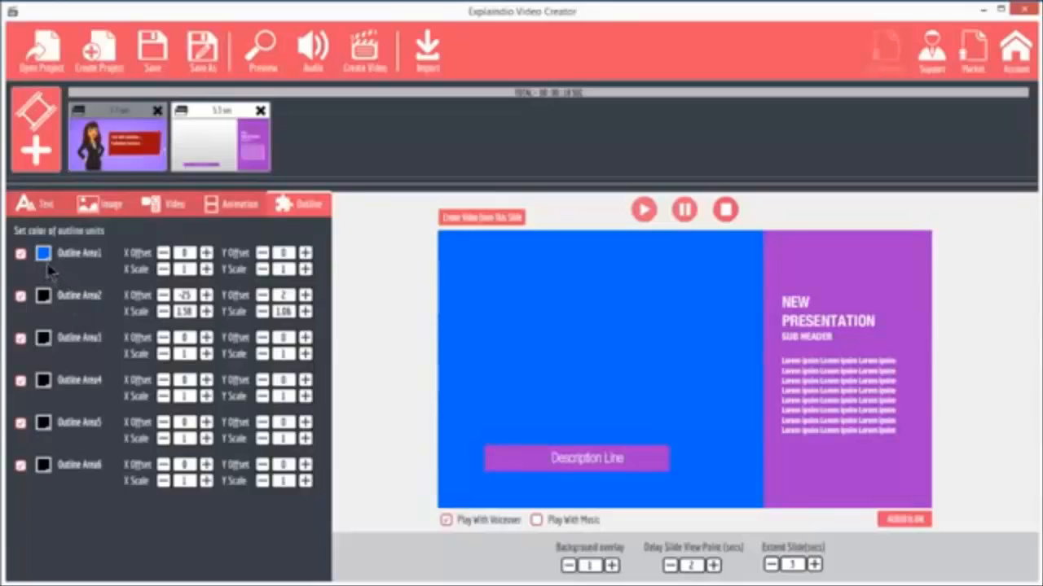
pyautogui.click(45, 256)
pyautogui.click(68, 286)
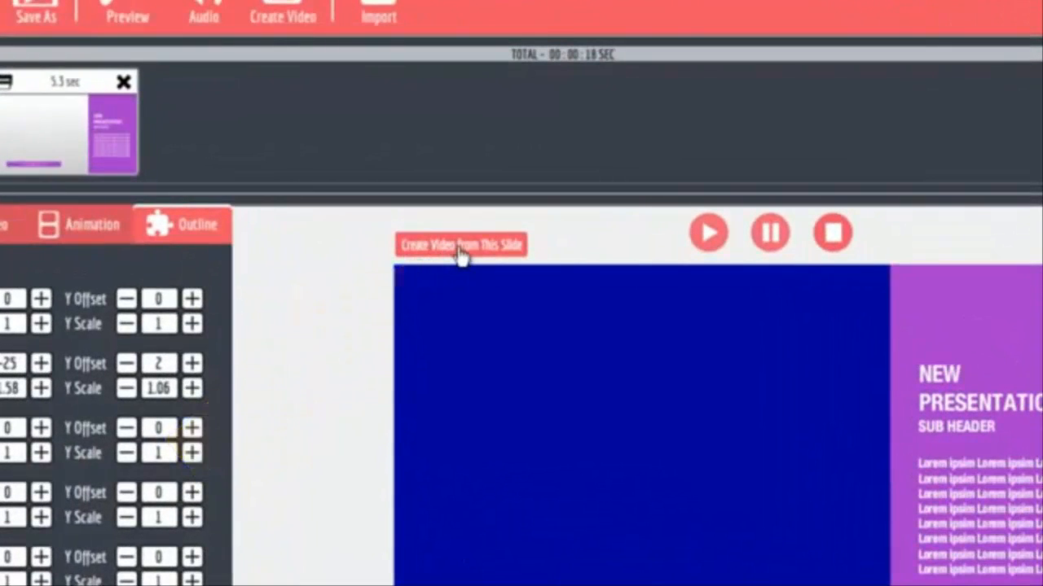
# Look at the export options for creating a video from only the second slide, without starting the export.
pyautogui.click(459, 251)
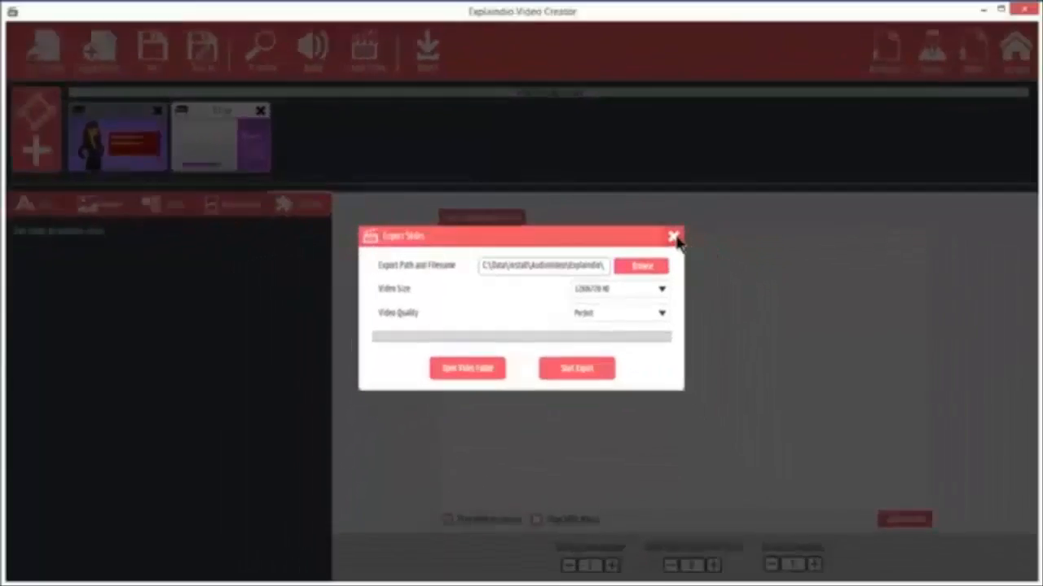
pyautogui.click(754, 274)
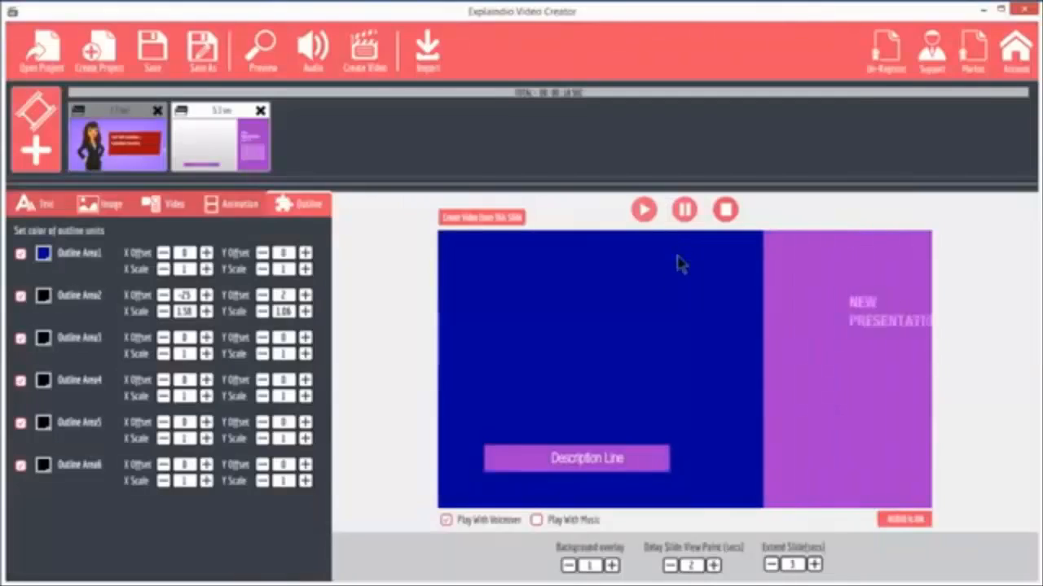
# Set the second slide's Outline Area1 colour to white.
pyautogui.click(43, 253)
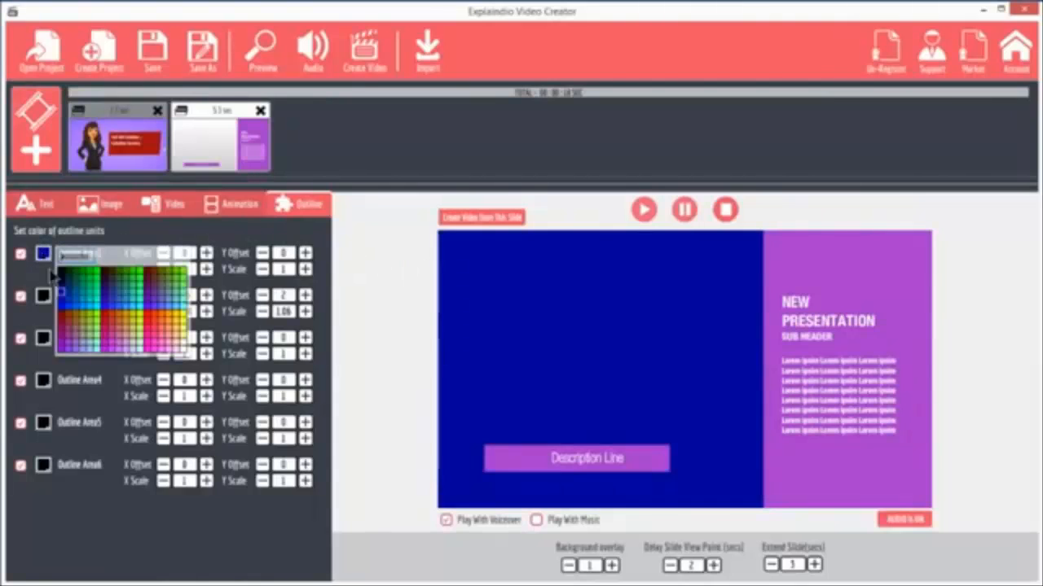
pyautogui.click(147, 347)
pyautogui.click(184, 354)
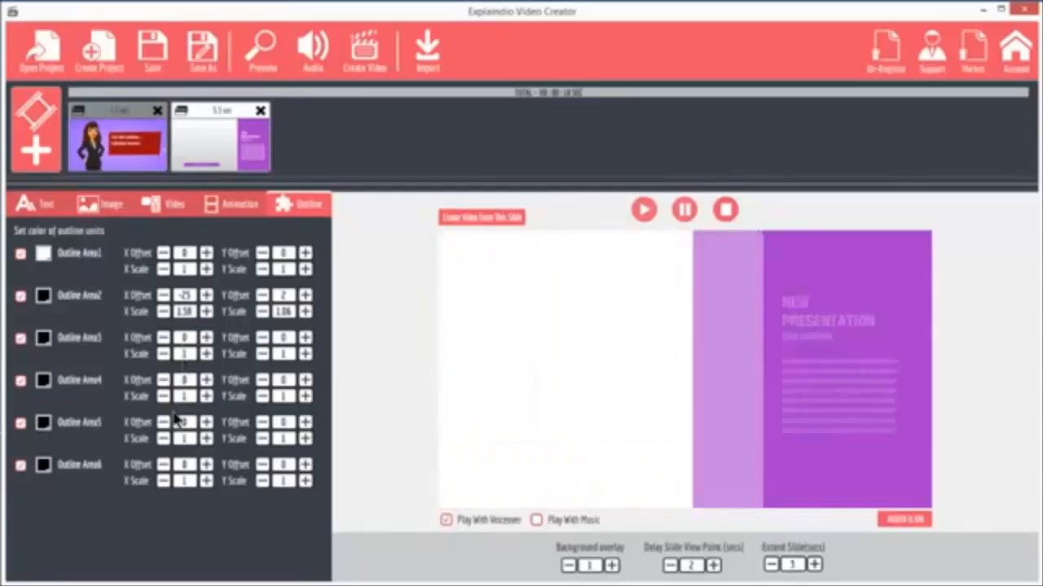
# Preview the whole project and close the preview.
pyautogui.click(259, 50)
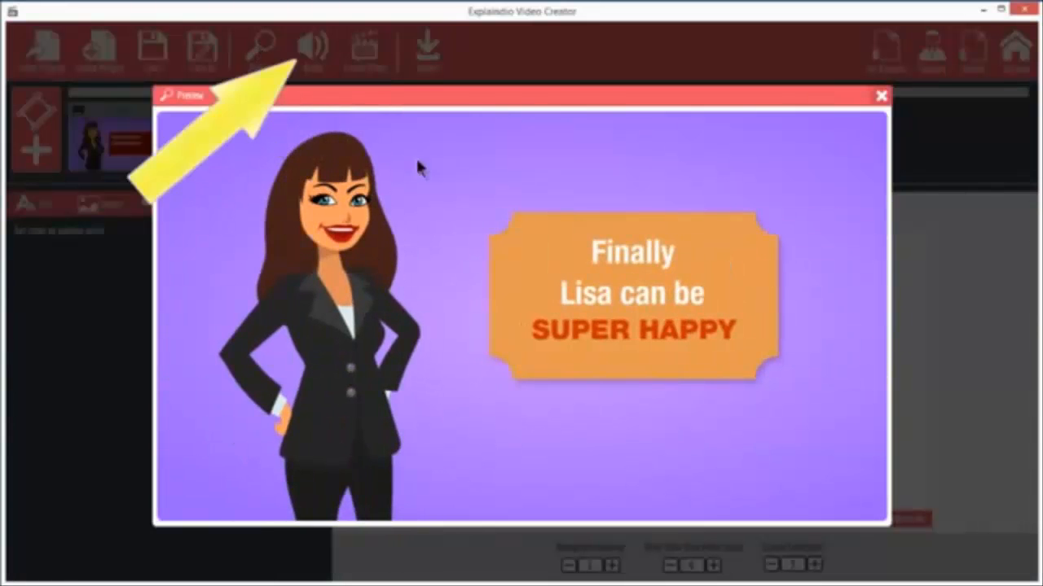
pyautogui.click(881, 98)
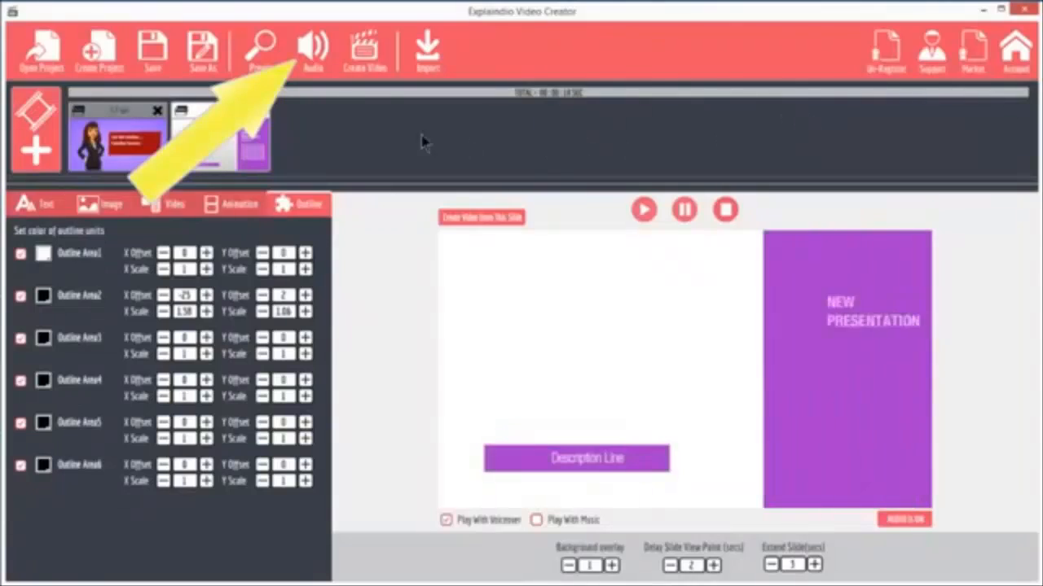
# Enable Music in the project's audio settings and close them.
pyautogui.click(314, 55)
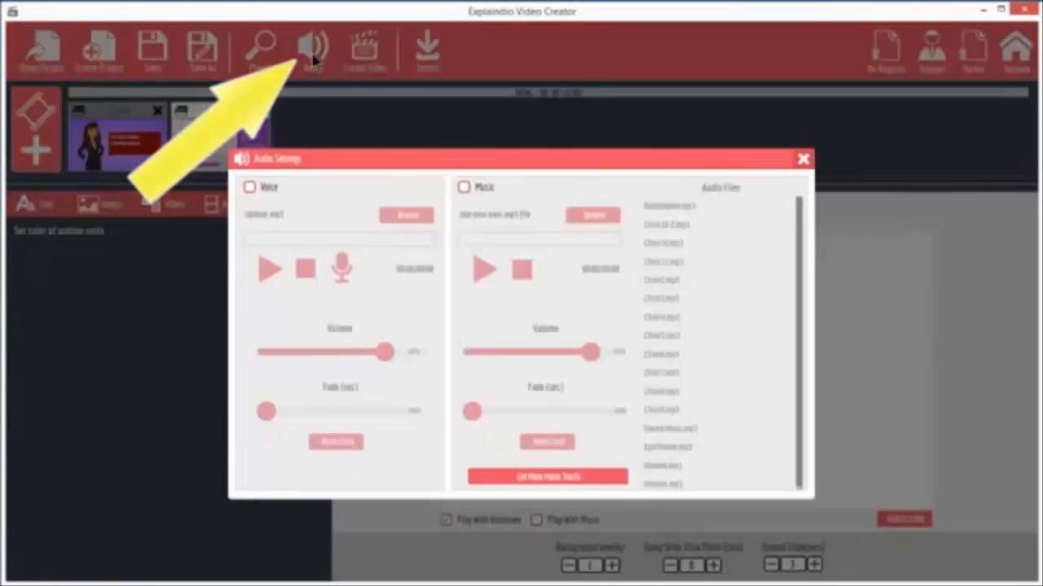
pyautogui.click(463, 188)
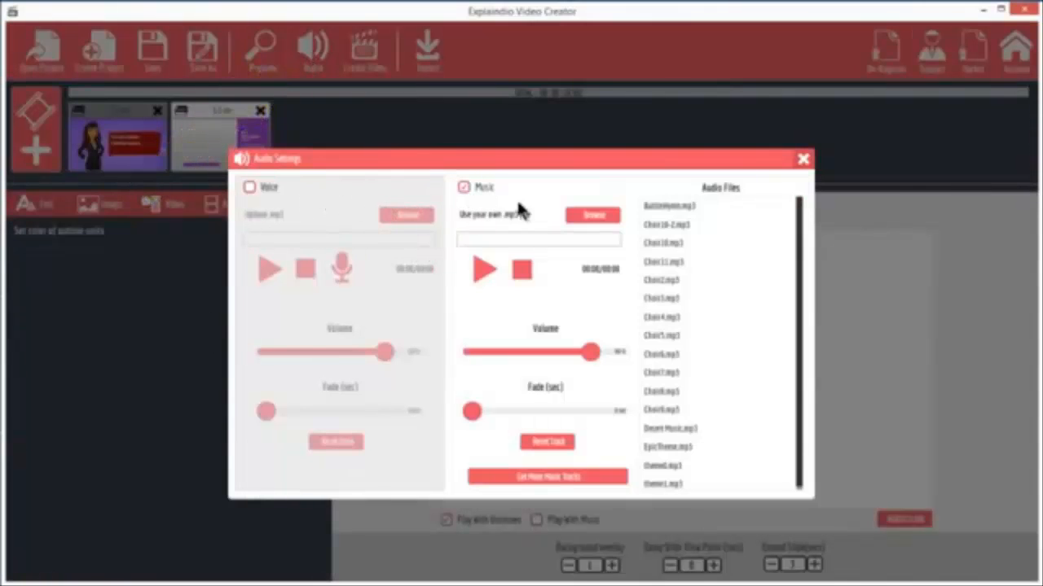
pyautogui.click(803, 160)
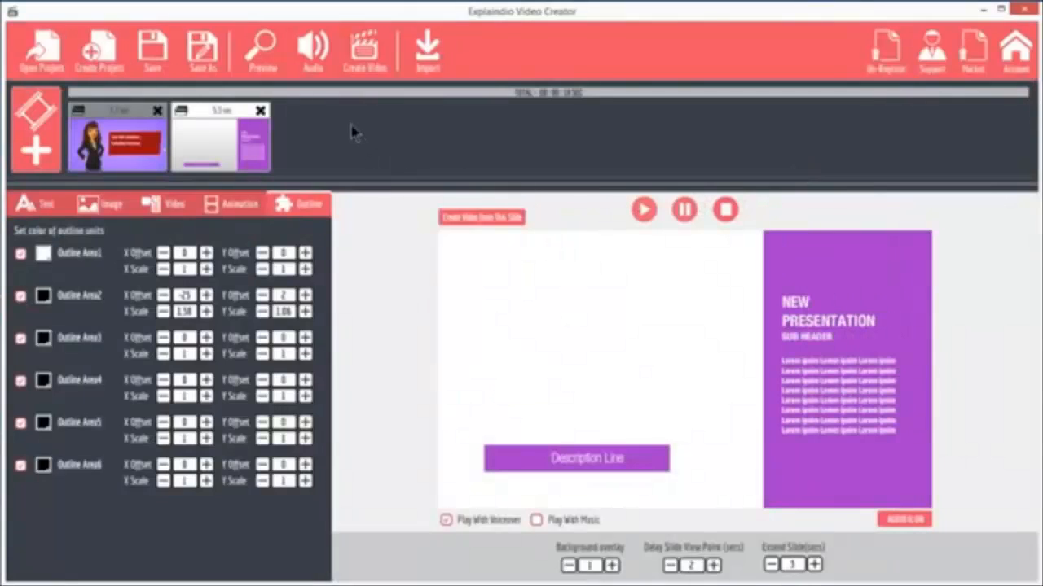
# Look at the export path, video size and quality options for the full project video without exporting.
pyautogui.click(368, 57)
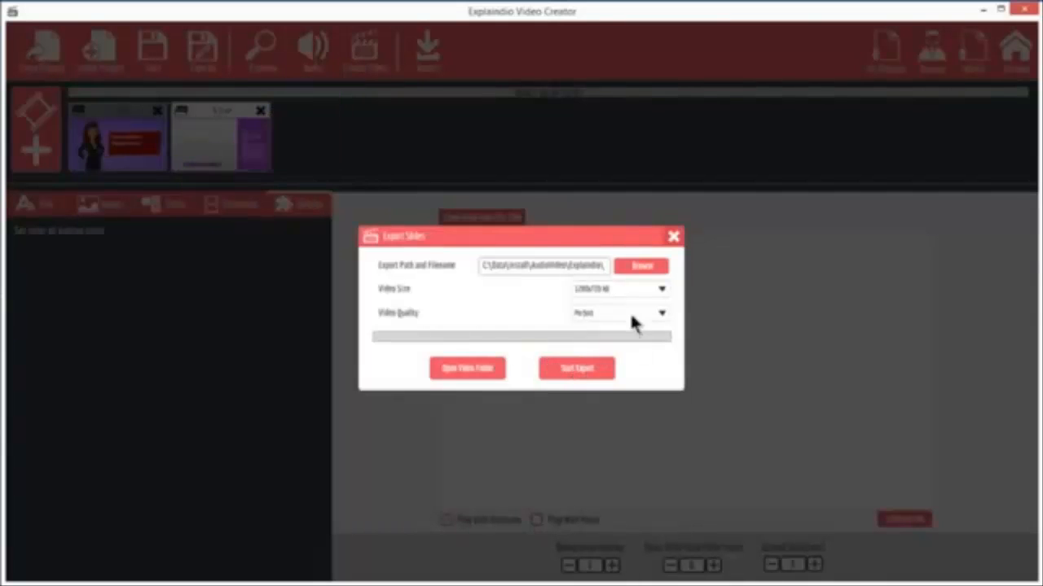
pyautogui.click(673, 237)
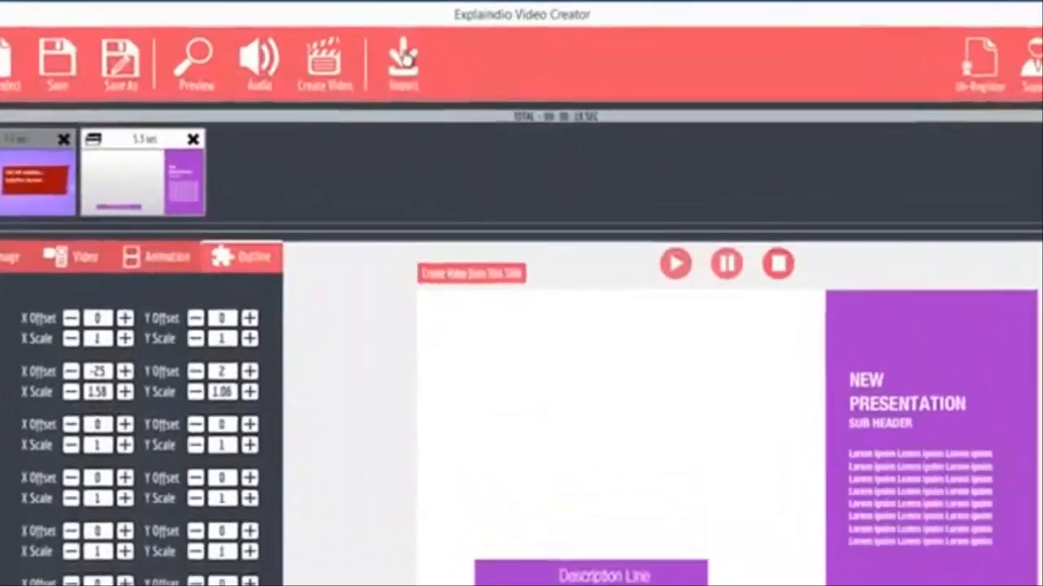
# Examine the library import options, including browsing for a slide pack from other flash animation software, without importing anything.
pyautogui.click(427, 48)
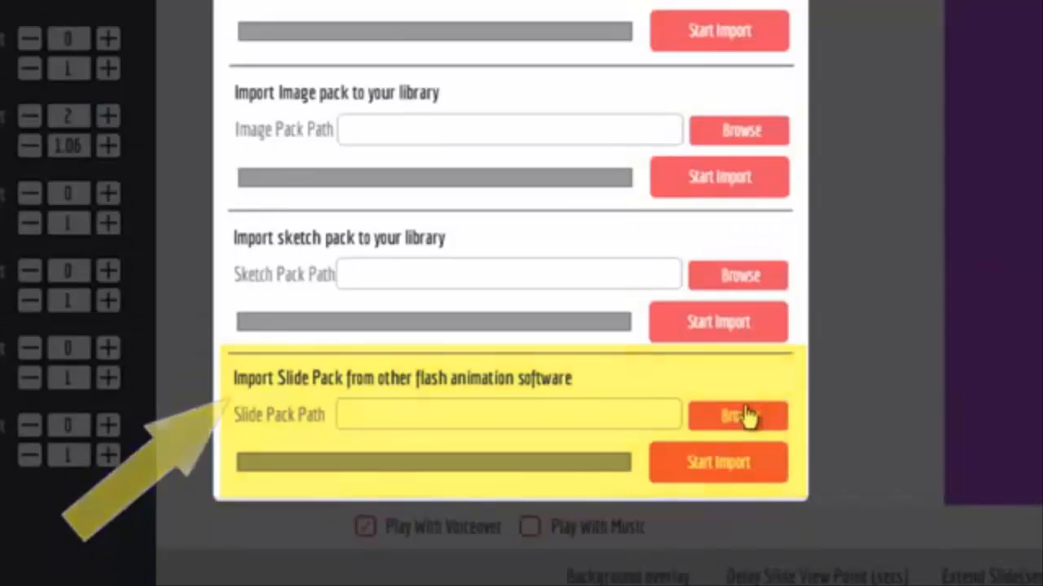
pyautogui.click(748, 418)
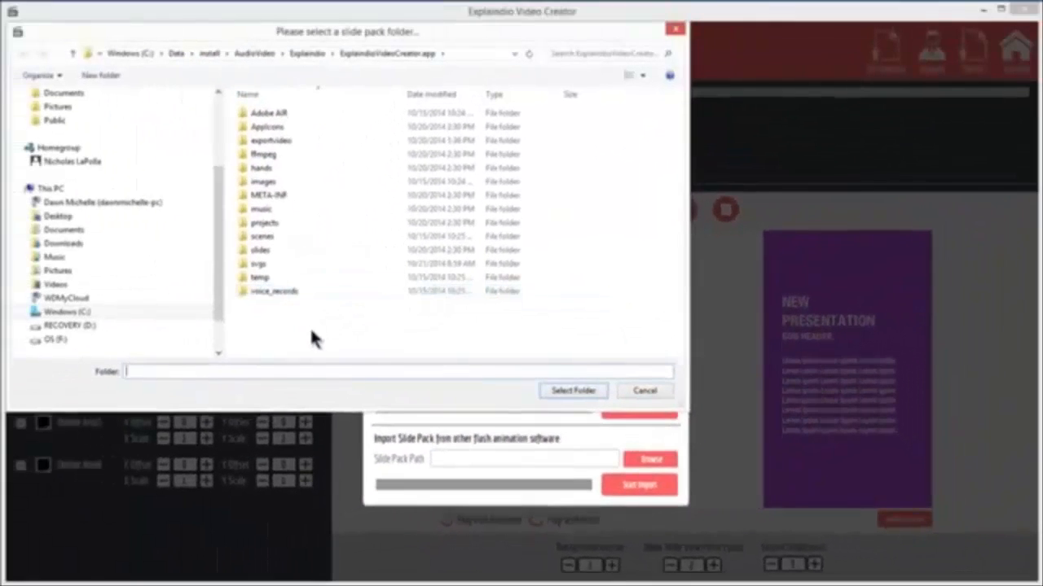
pyautogui.click(645, 391)
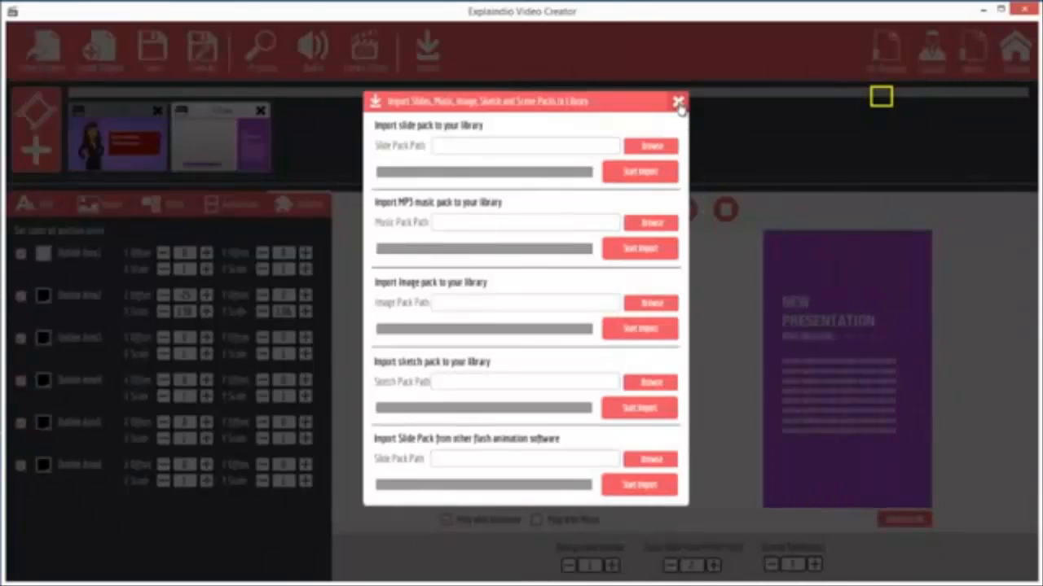
pyautogui.click(678, 103)
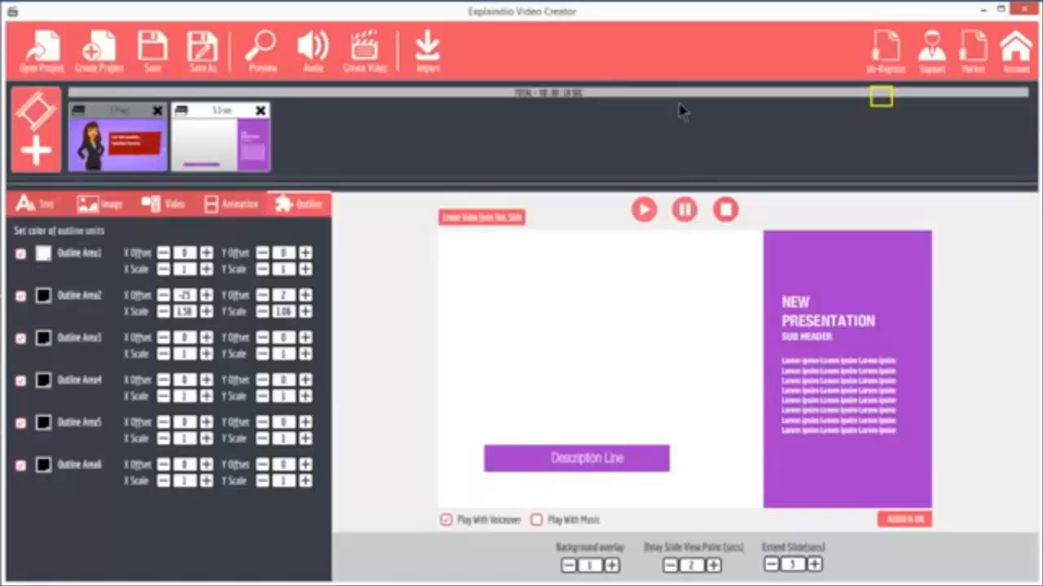
# Select the first slide of the project for editing.
pyautogui.click(120, 116)
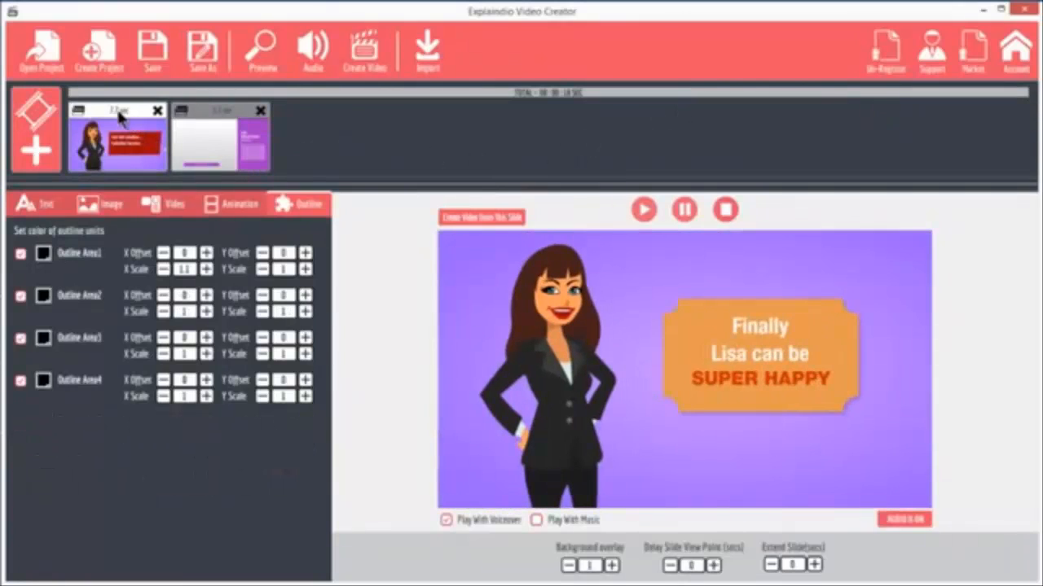